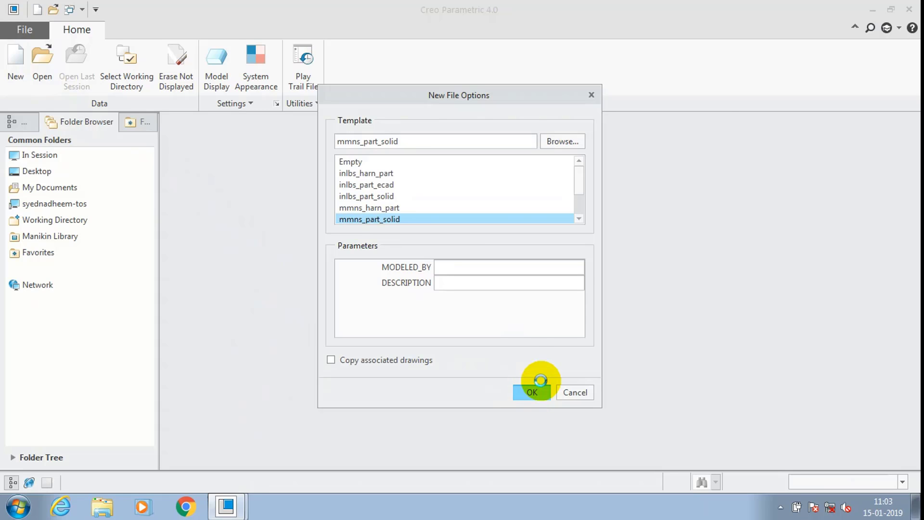
Create a part from the mmns_part_solid template and sketch a rectangle centred on the origin of the TOP plane.
click(540, 381)
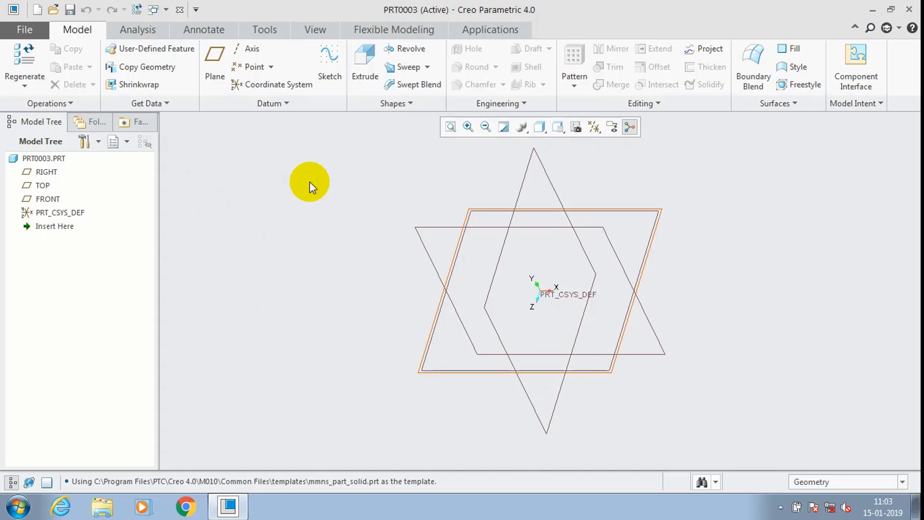
click(310, 182)
click(329, 57)
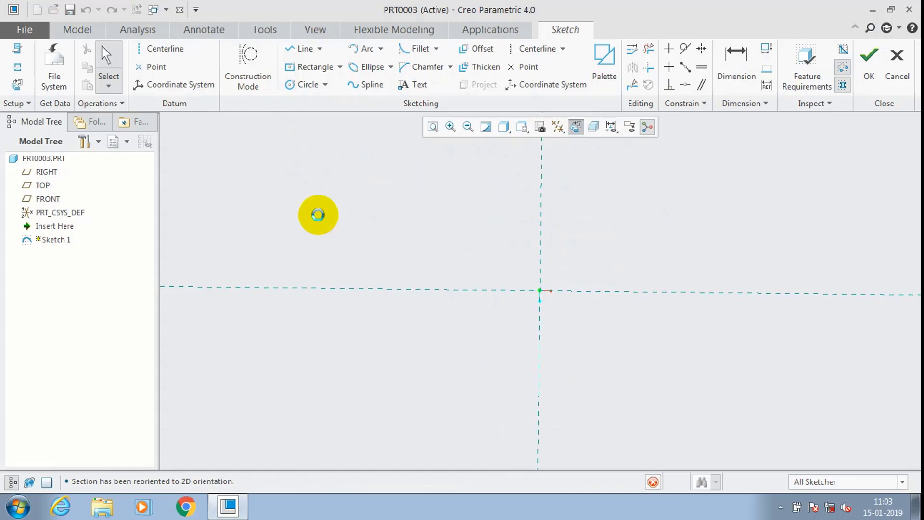
click(315, 66)
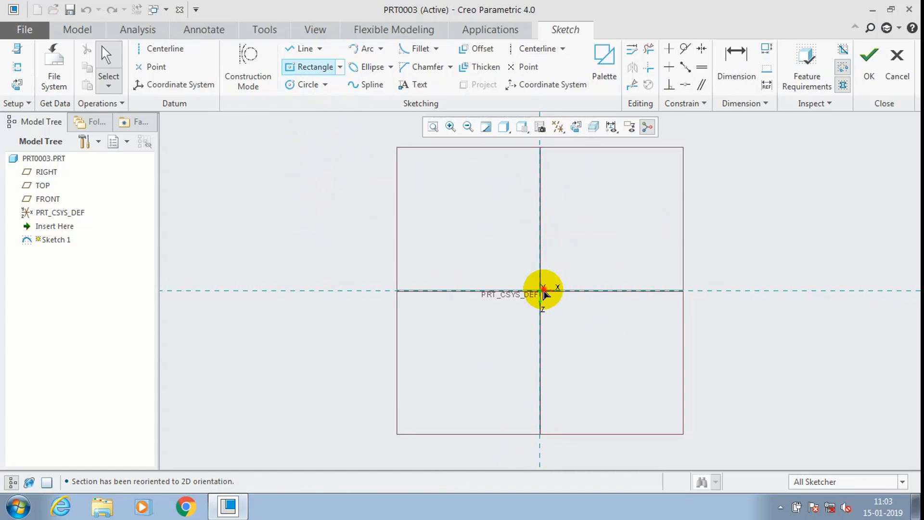
click(543, 290)
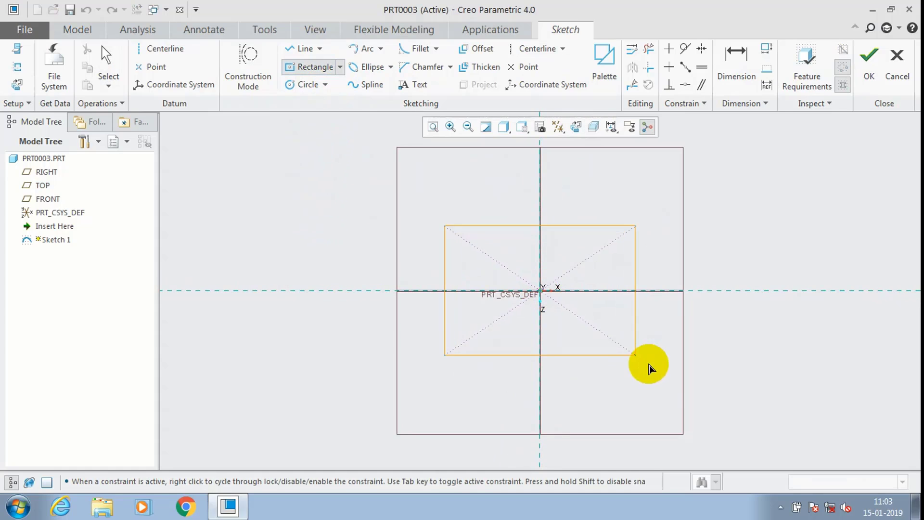
click(717, 386)
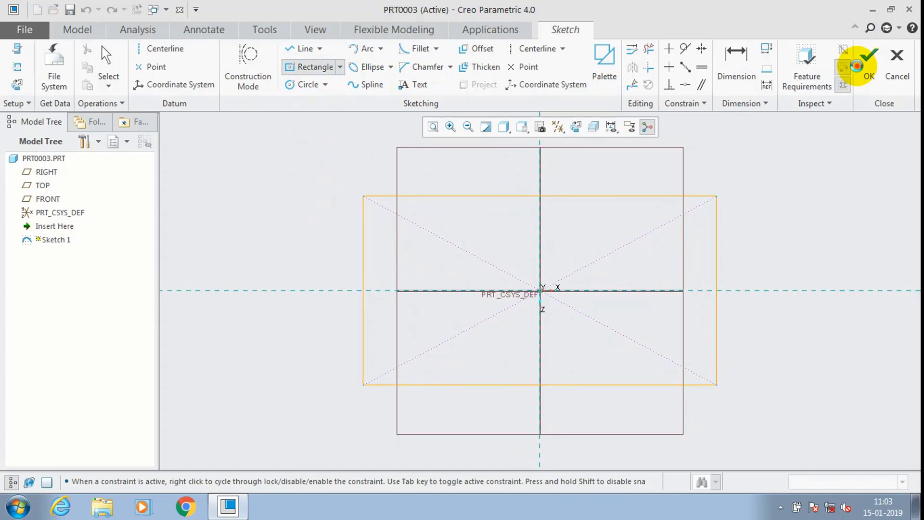
click(857, 66)
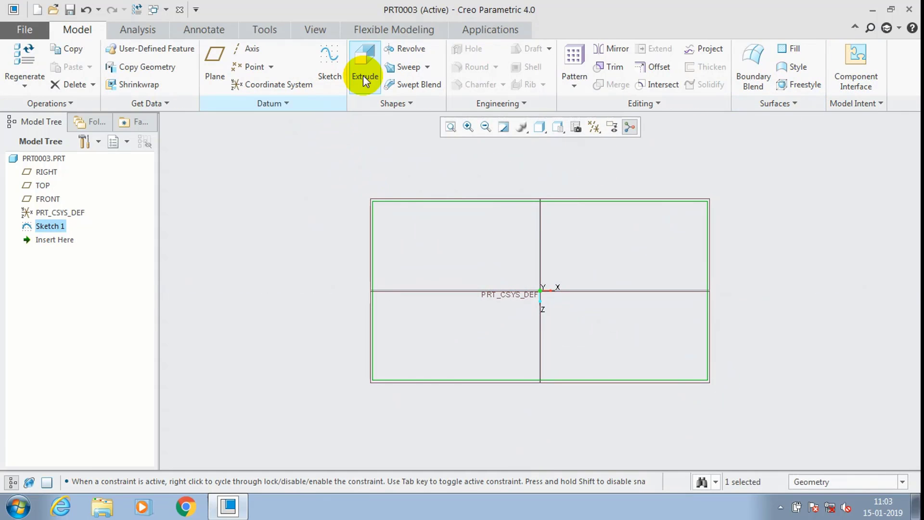
Extrude the rectangle 25 mm into a flat base plate.
click(365, 67)
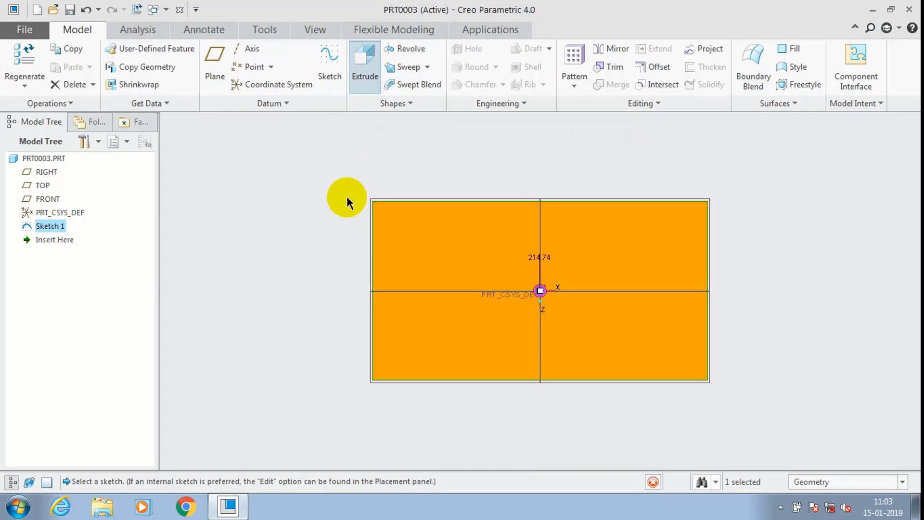
text(25)
key(Return)
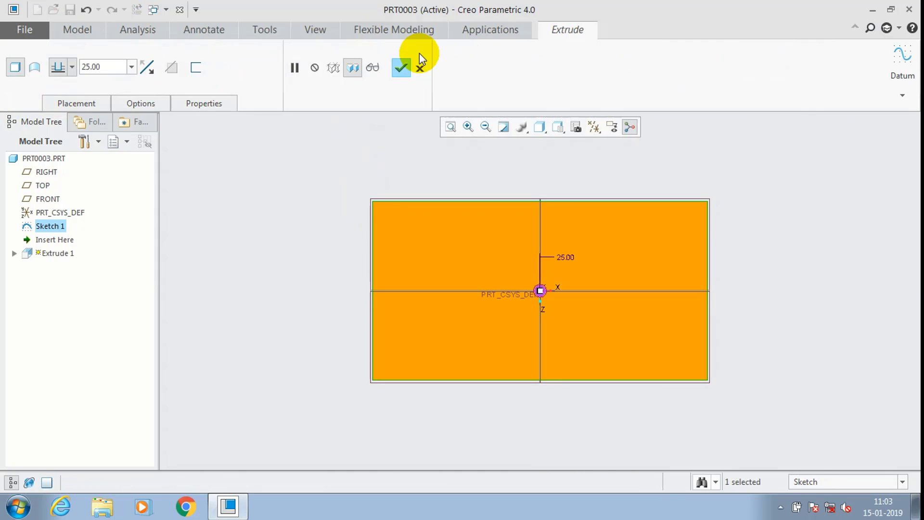
click(410, 63)
click(336, 158)
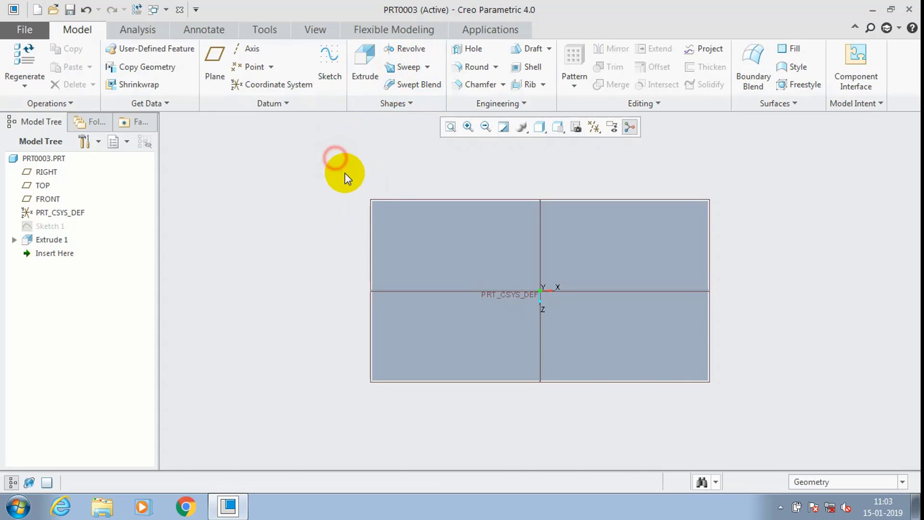
Sketch a centre rectangle about 41 by 38 mm near the upper-left corner of the plate's top face.
click(423, 236)
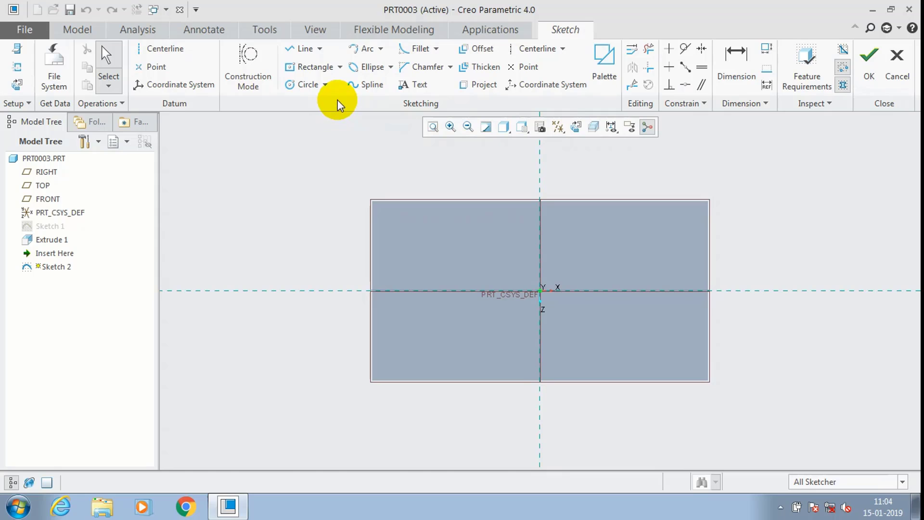
click(340, 67)
click(313, 113)
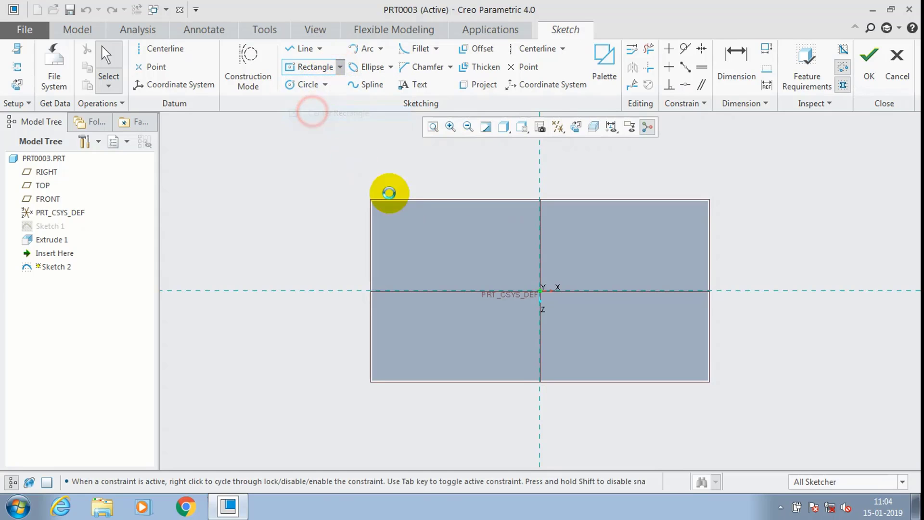
scroll(416, 226, up, 3)
click(382, 223)
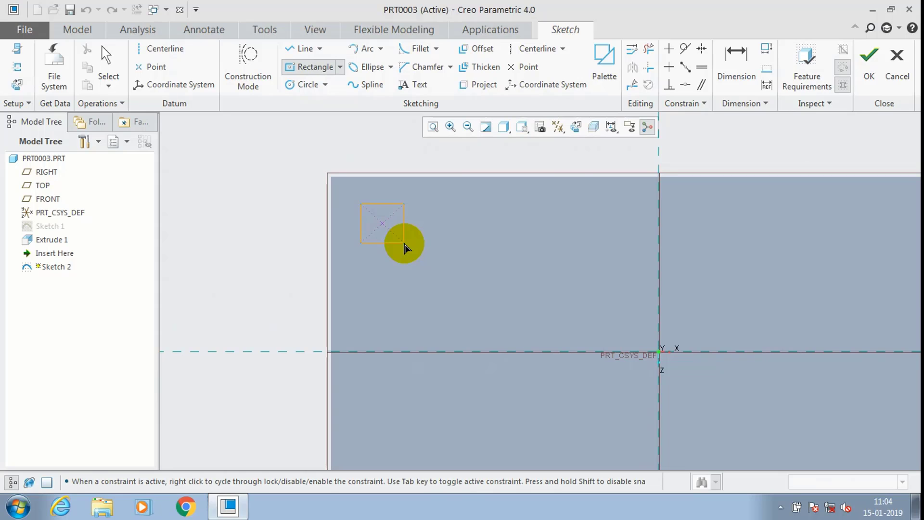
click(404, 243)
click(789, 87)
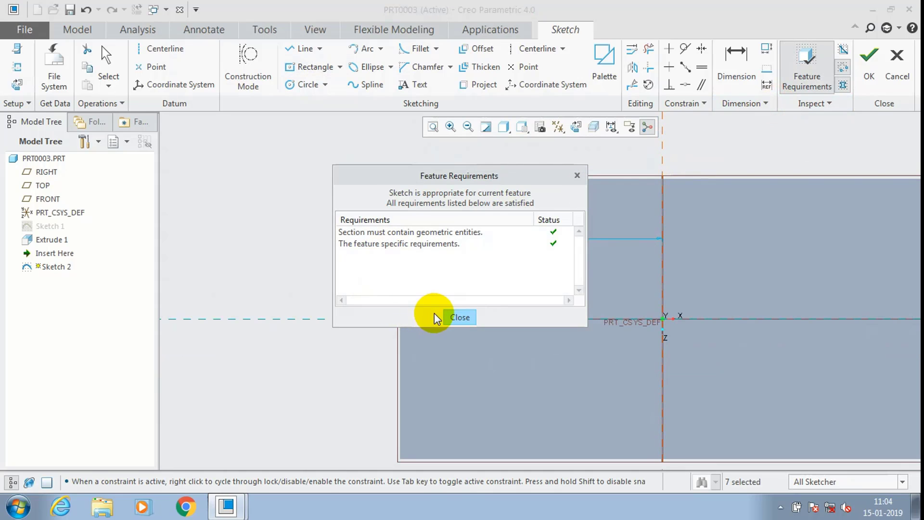
click(450, 313)
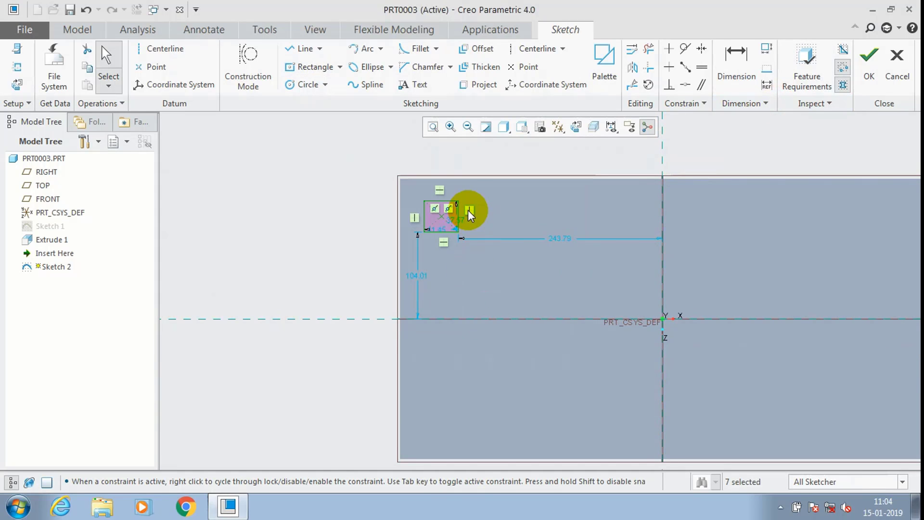
Dimension the small rectangle's height and width to 30 mm each.
scroll(469, 215, up, 2)
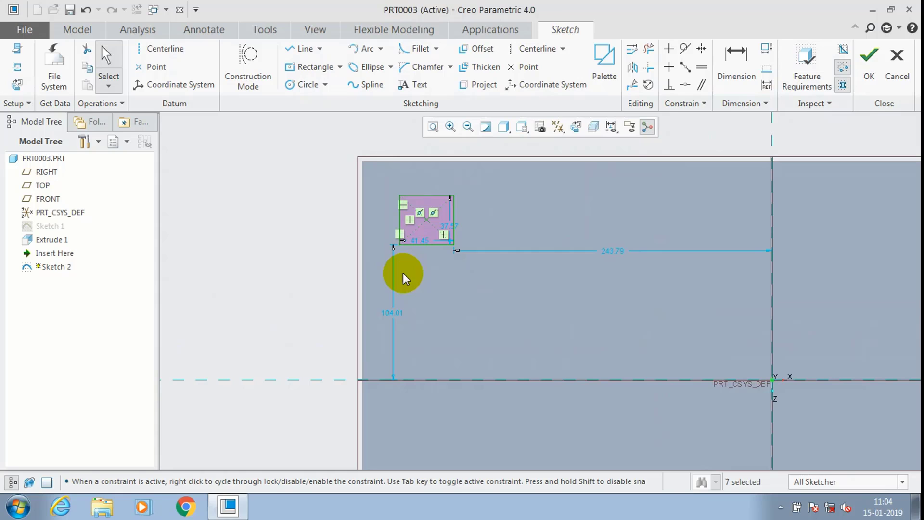
click(737, 66)
scroll(433, 190, up, 3)
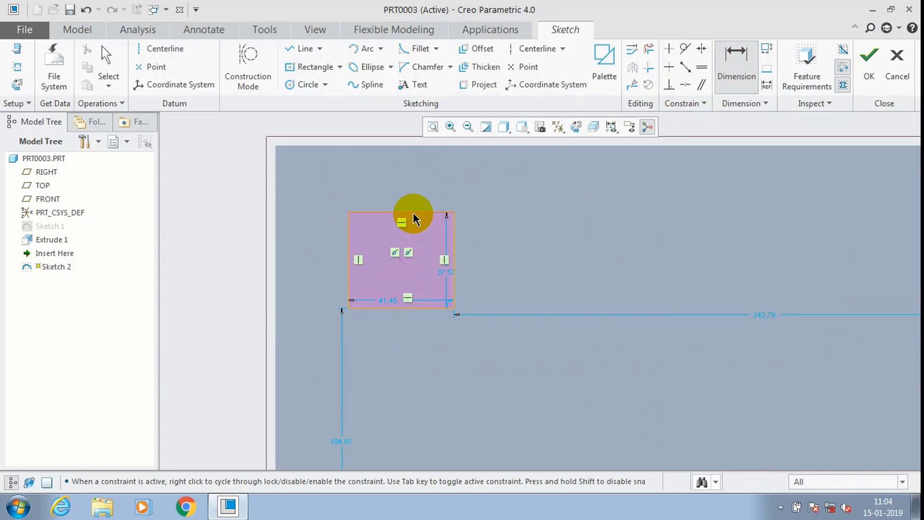
click(348, 244)
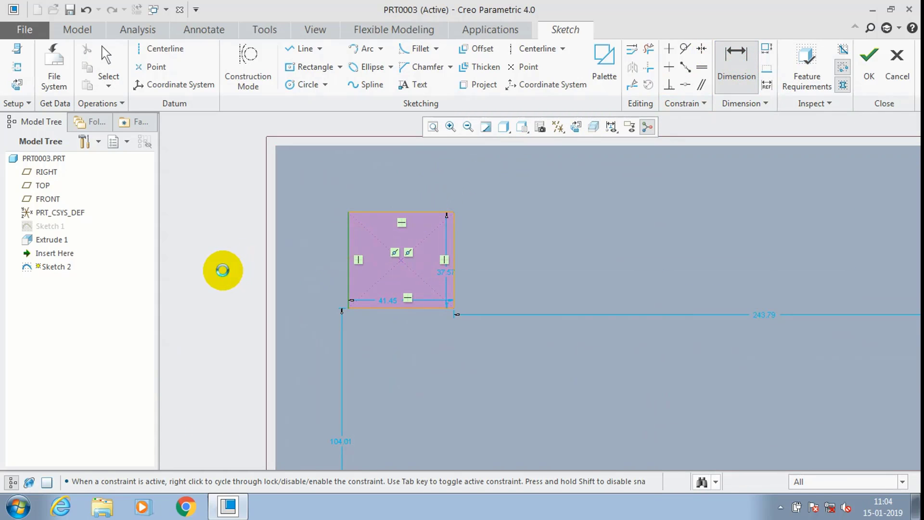
middle_click(223, 270)
text(30)
key(Return)
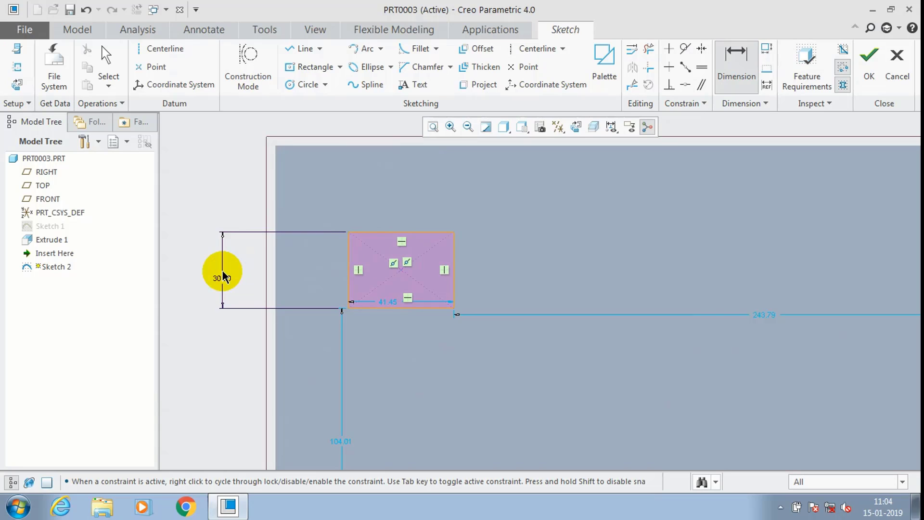
click(404, 233)
middle_click(413, 206)
text(3)
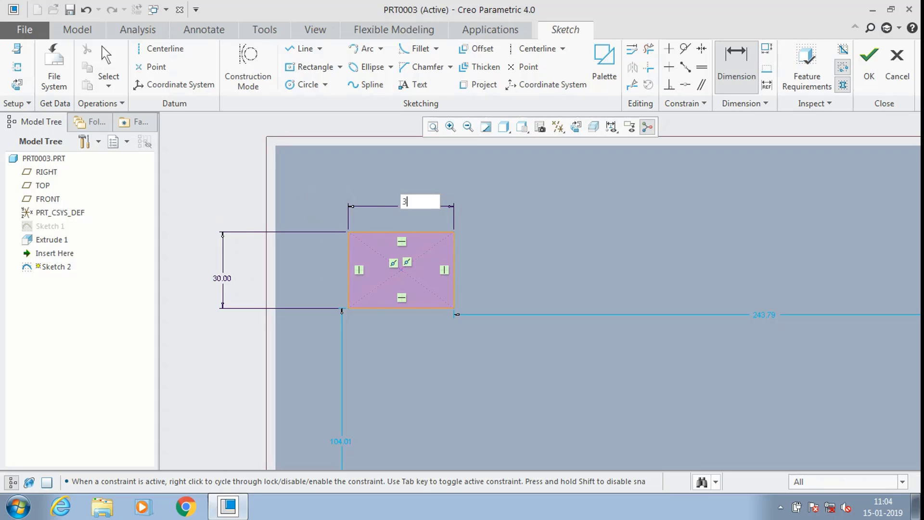
text(0)
key(Return)
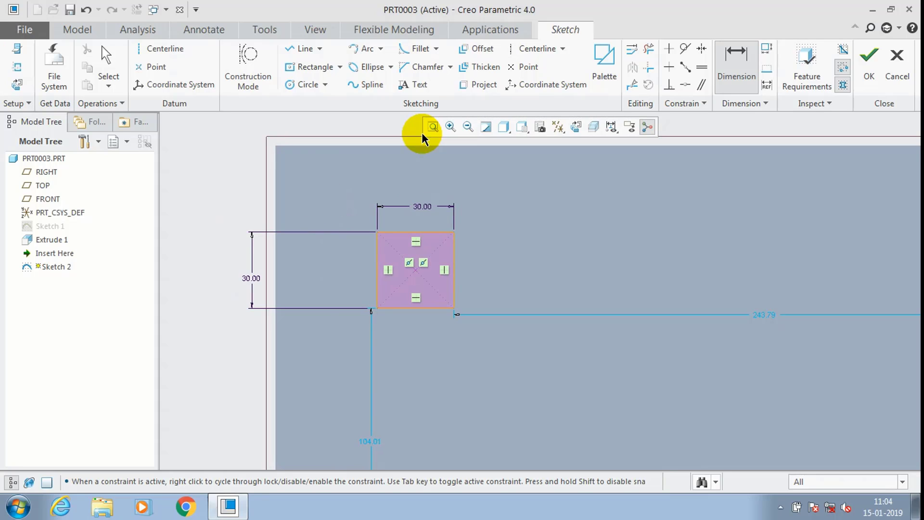
Dimension the square 30 mm from the plate's upper edge and 25 mm from its left edge, and finish the sketch.
click(427, 234)
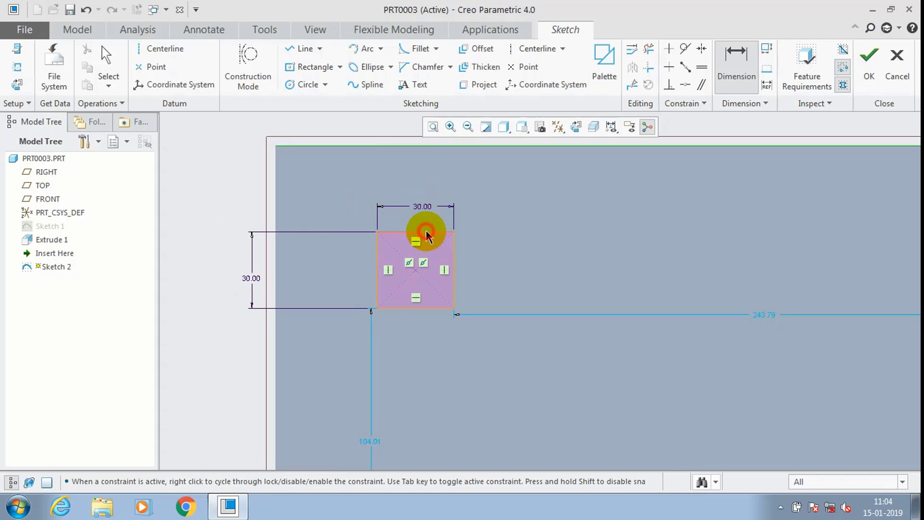
middle_click(413, 182)
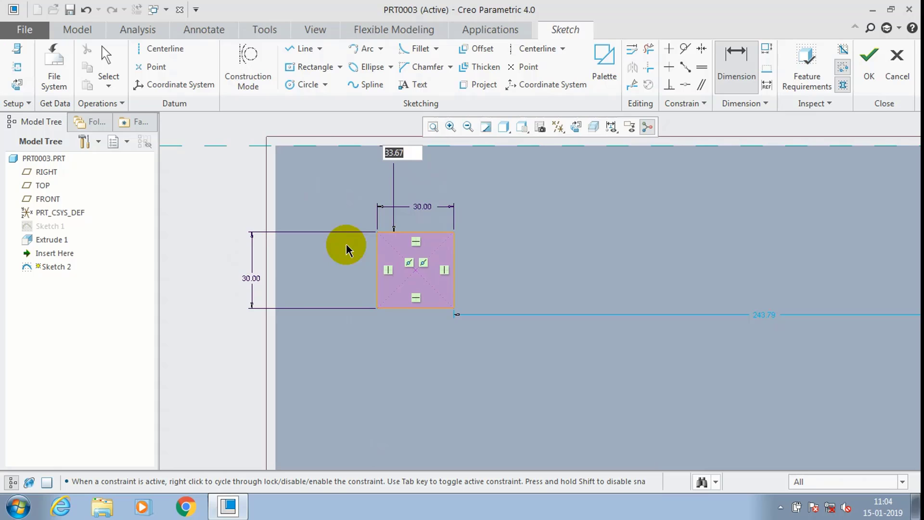
text(30)
key(Return)
scroll(432, 188, up, 2)
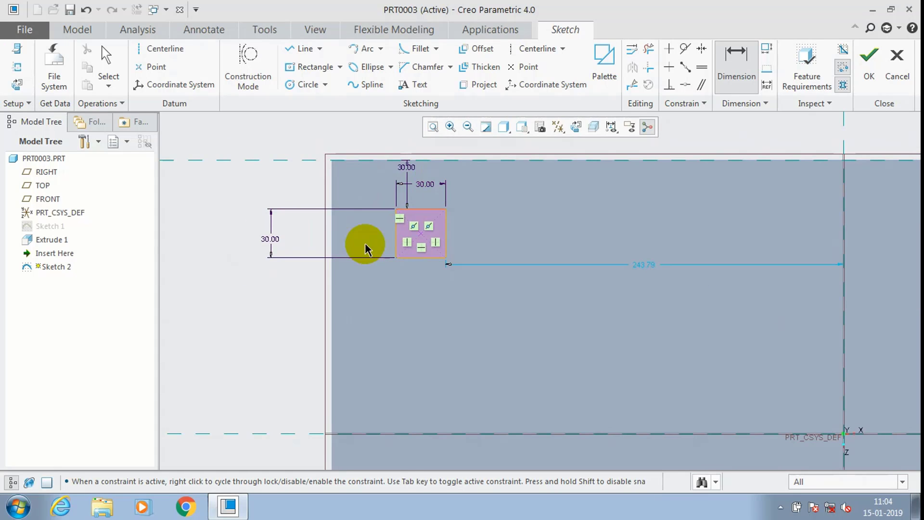
click(396, 231)
middle_click(349, 239)
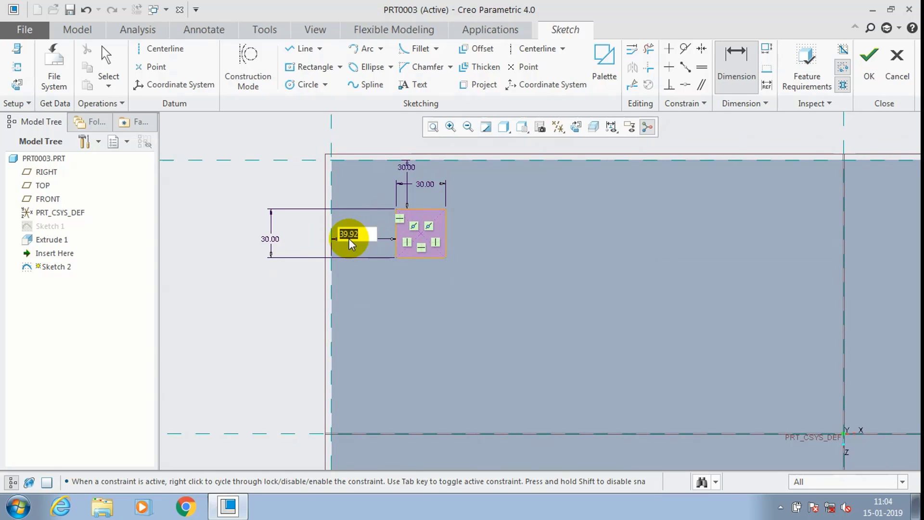
text(25)
key(Return)
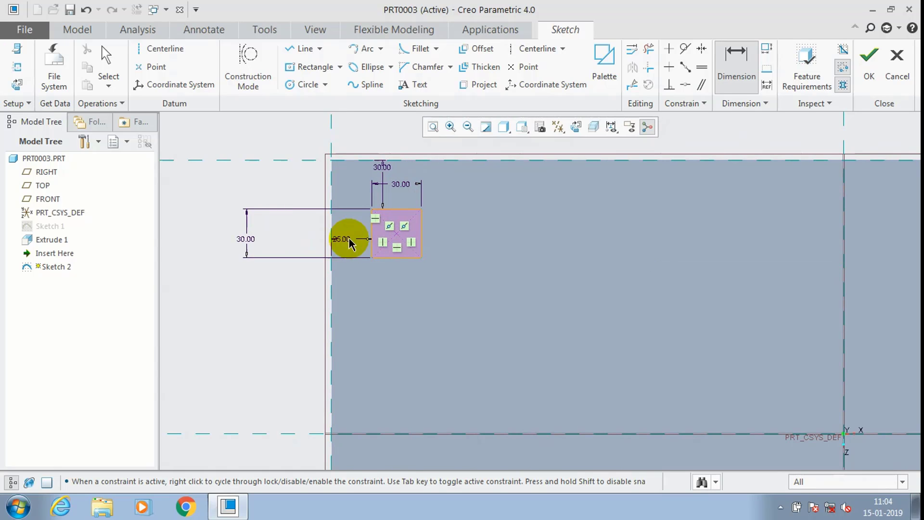
click(868, 67)
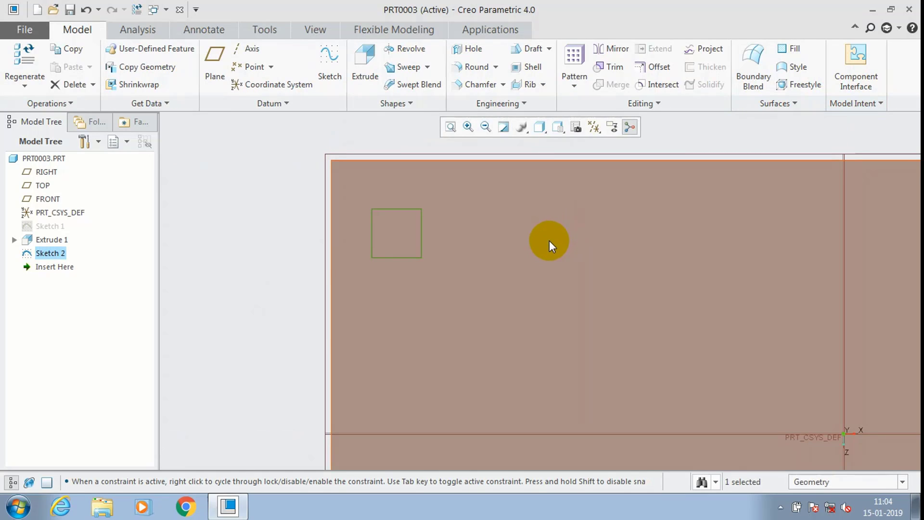
Extrude the square sketch 100 mm upward into a post on the plate.
click(365, 67)
middle_drag(310, 183, 289, 178)
scroll(367, 139, down, 3)
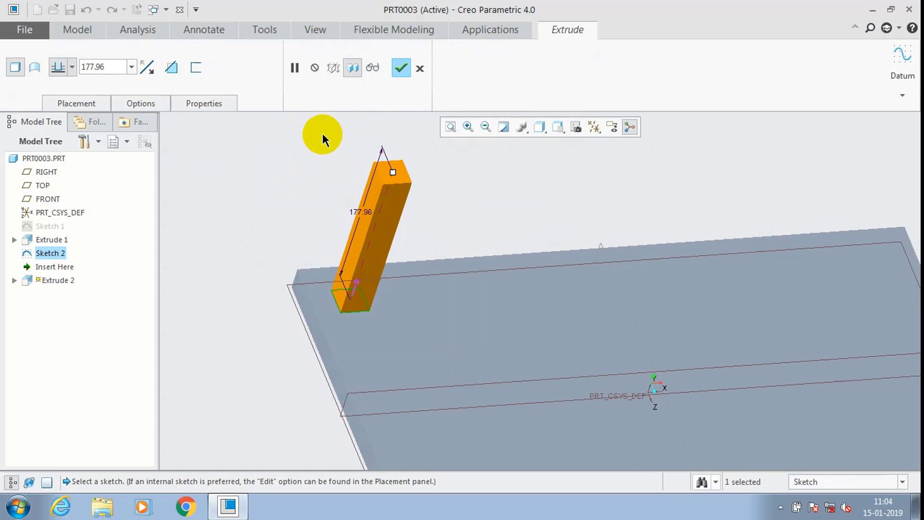
click(117, 72)
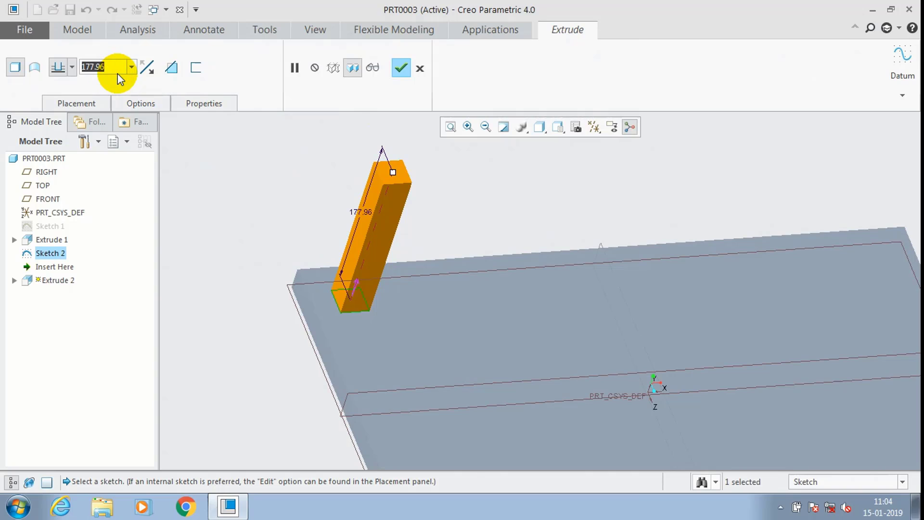
text(100)
key(Return)
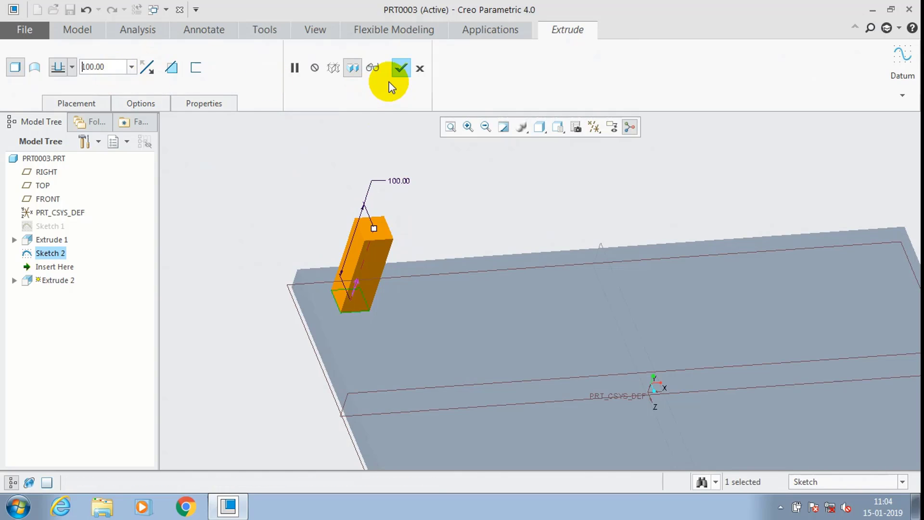
click(400, 70)
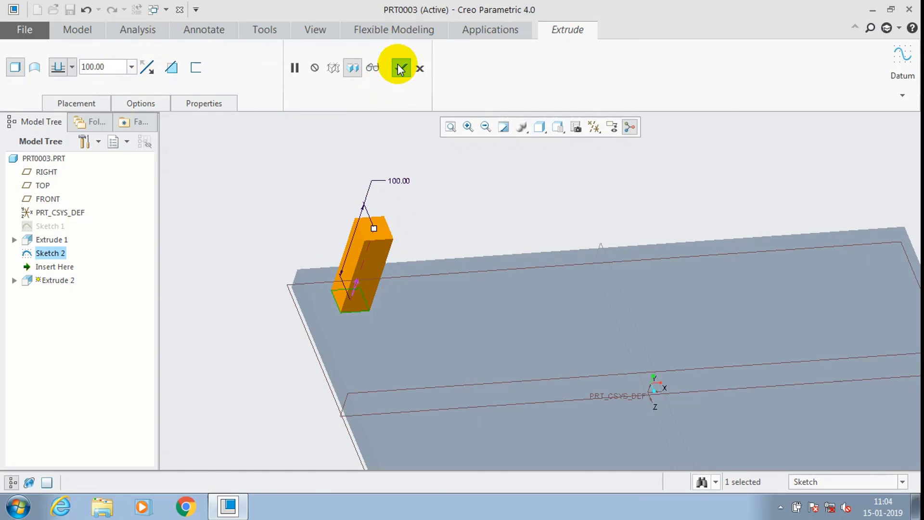
scroll(471, 164, up, 2)
click(477, 168)
middle_drag(426, 187, 436, 169)
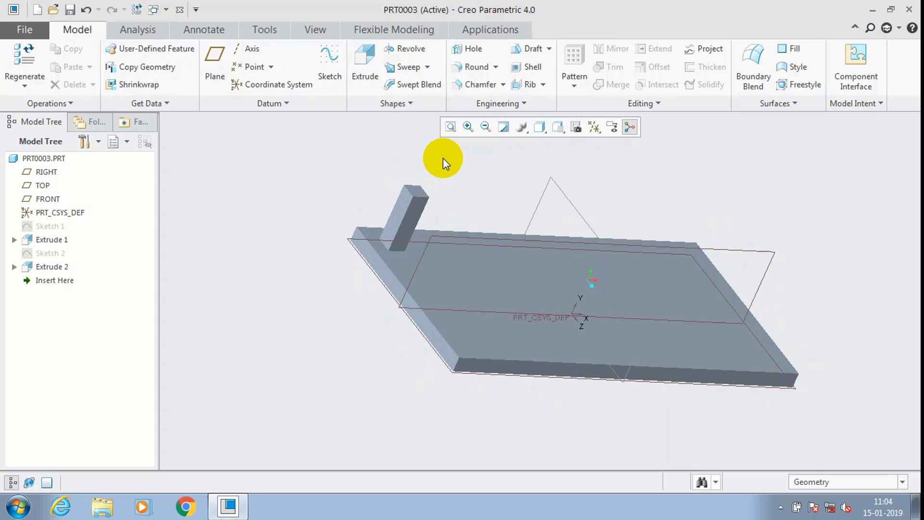
Start a pattern of the square post extrusion and set the pattern type to Table.
click(51, 267)
click(578, 93)
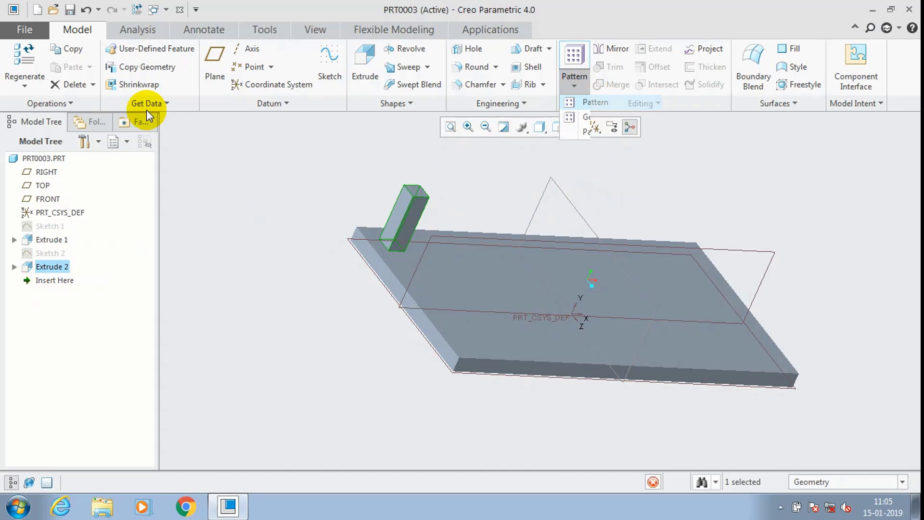
click(61, 66)
click(61, 115)
click(62, 116)
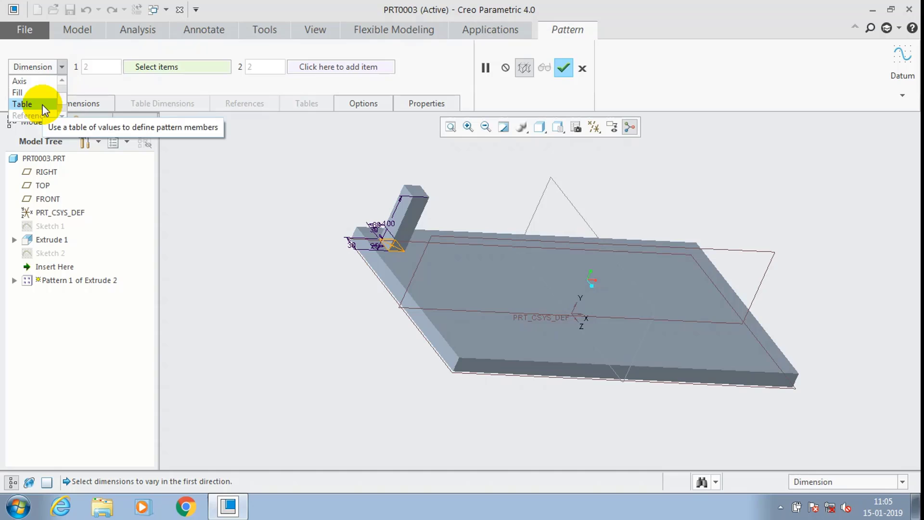
click(45, 109)
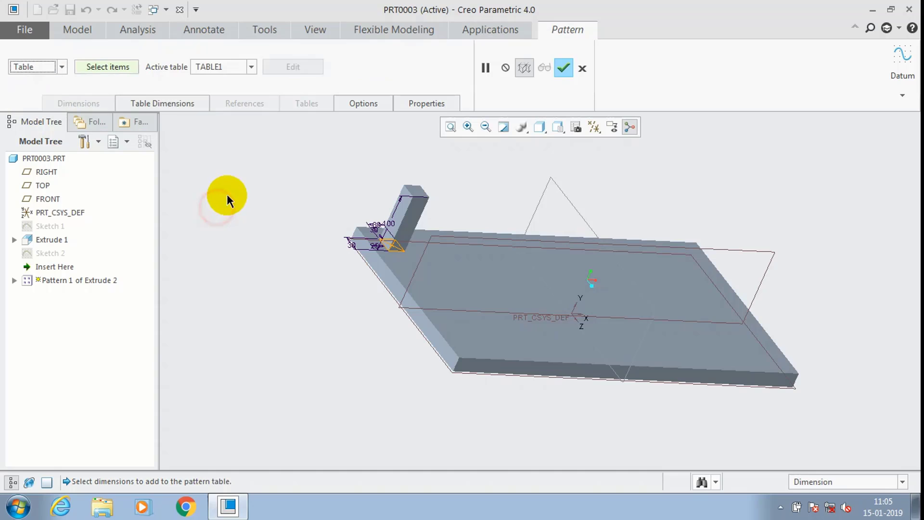
Add the square's 30 mm height, the post's 100 mm extrusion depth, and the 30 mm and 25 mm edge offsets as table dimensions.
click(186, 106)
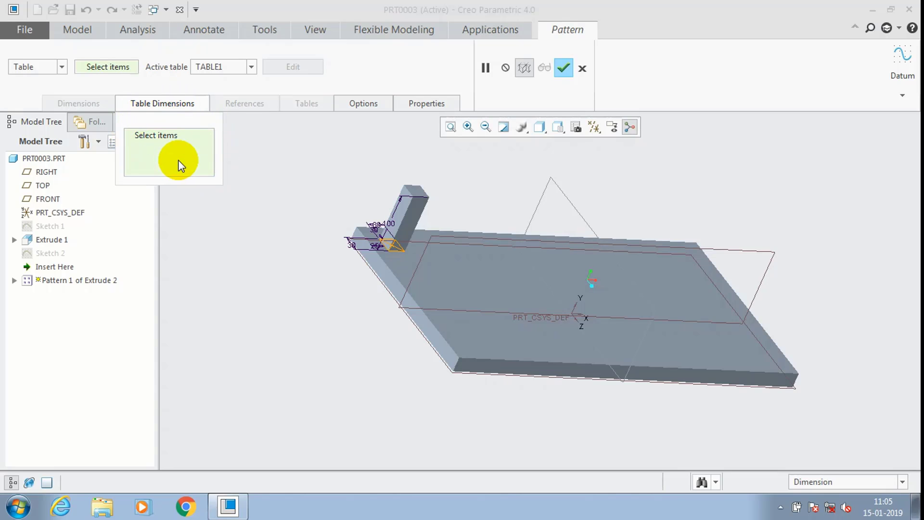
scroll(361, 195, down, 5)
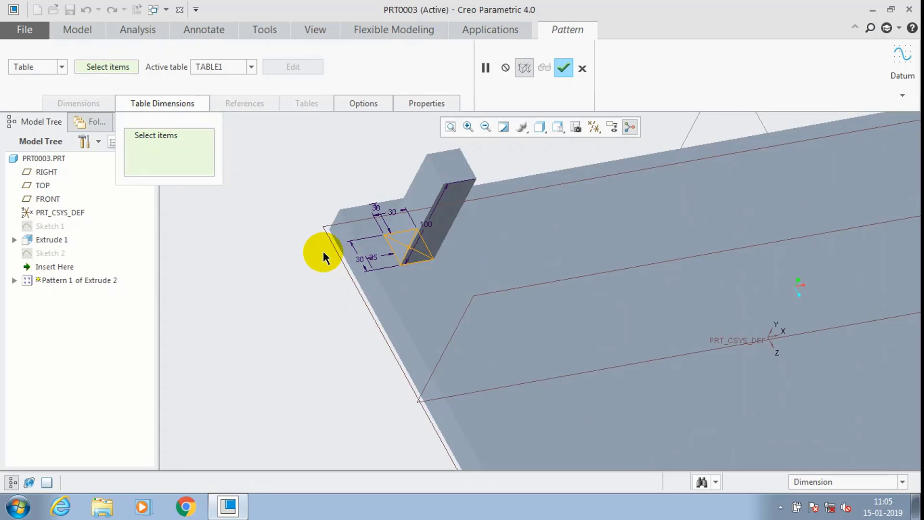
mouse_move(324, 254)
middle_down()
mouse_move(317, 262)
mouse_move(355, 283)
mouse_move(377, 227)
mouse_move(356, 212)
mouse_move(377, 201)
mouse_move(340, 302)
middle_up()
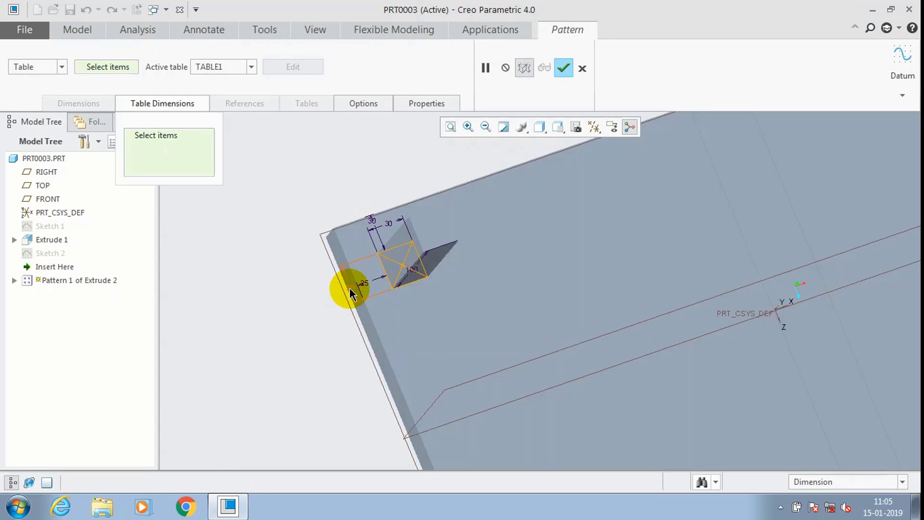
click(350, 290)
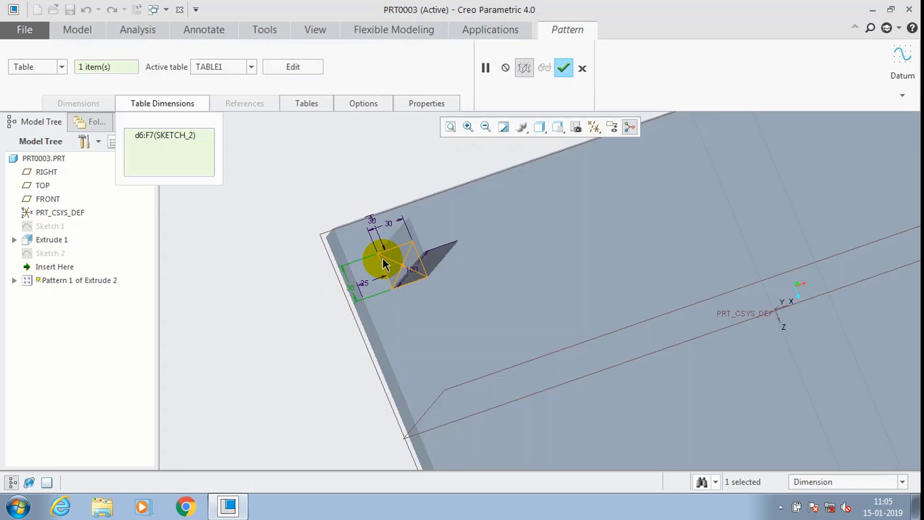
scroll(301, 329, up, 5)
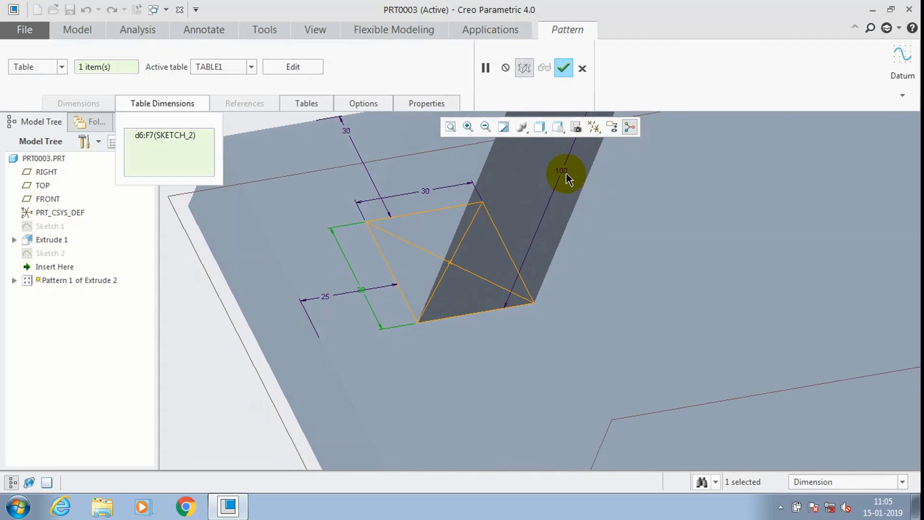
click(567, 176)
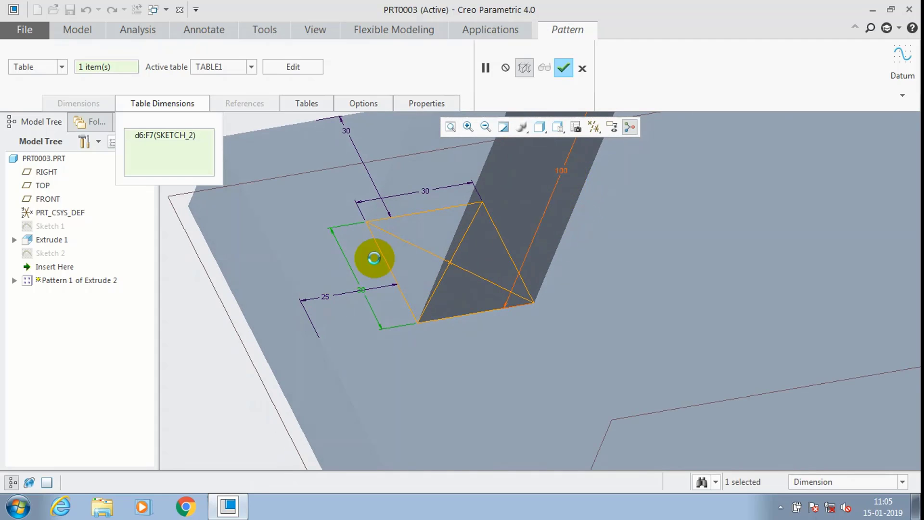
ctrl+click(348, 134)
ctrl+click(326, 296)
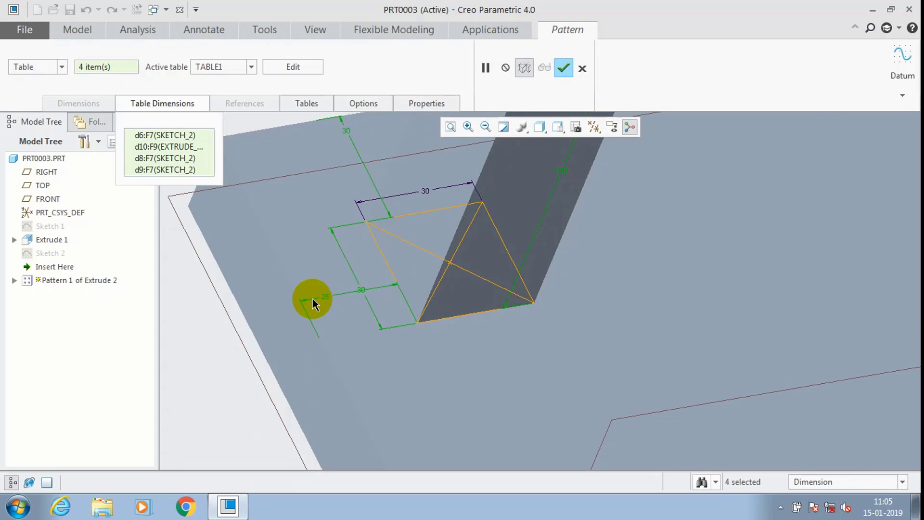
Open the pattern table for editing and fill row R12 with d11 25, d10 250, d13 50 and d14 35.
scroll(259, 320, down, 5)
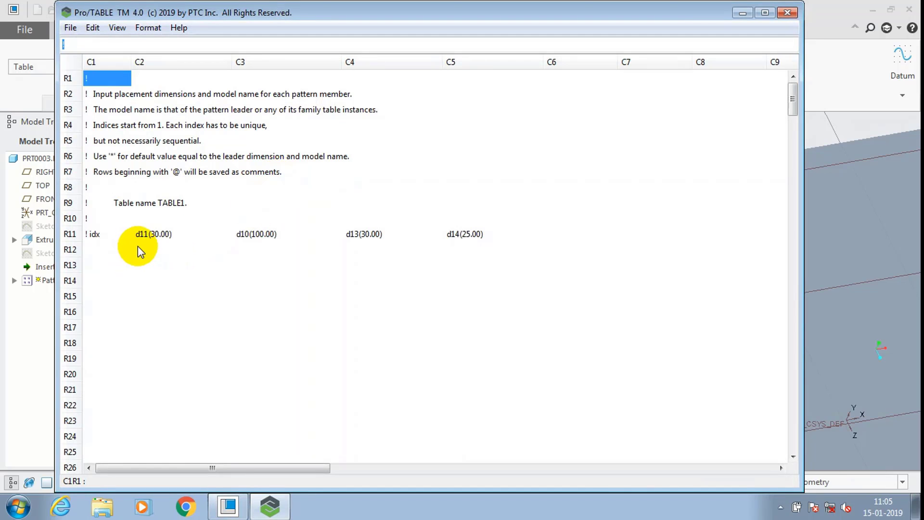
click(140, 249)
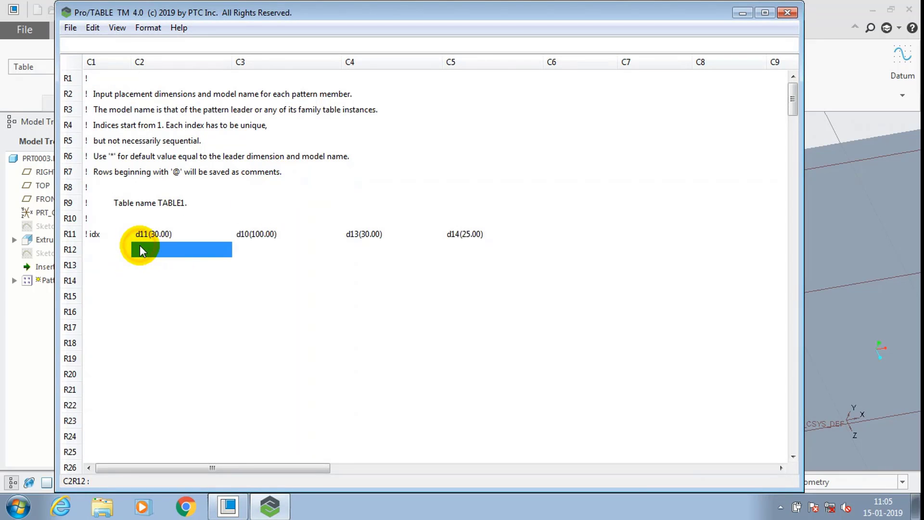
text(25)
key(Tab)
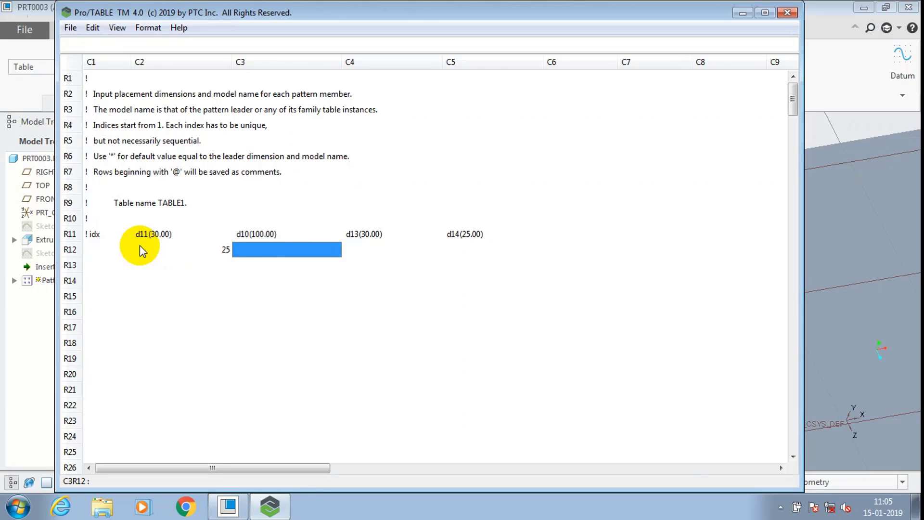
text(250)
key(Tab)
text(50)
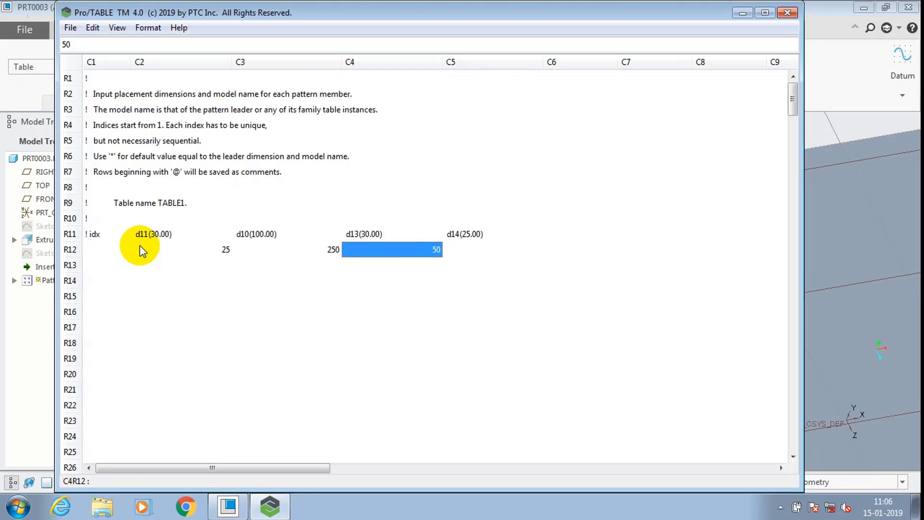
key(Tab)
text(35)
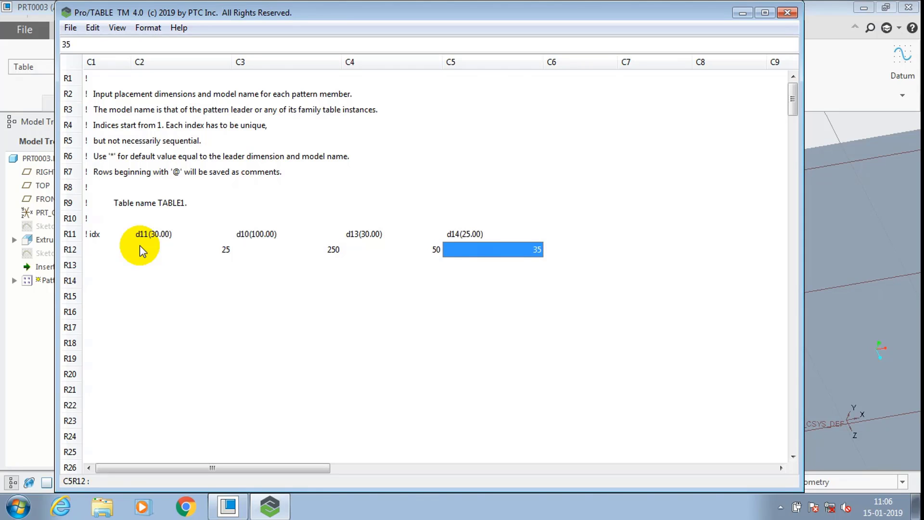
key(Return)
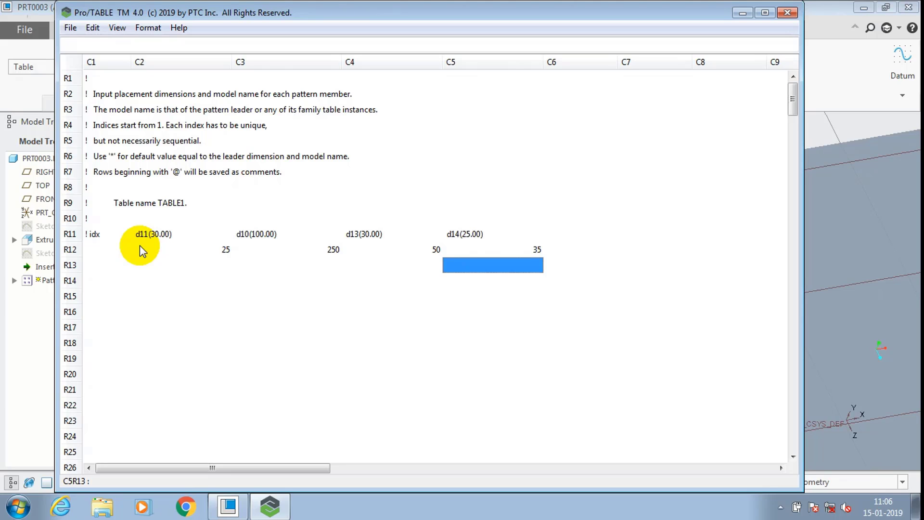
Fill row R13 of the pattern table with d11 8, d10 300, d13 80 and d14 75.
text(75)
key(Left)
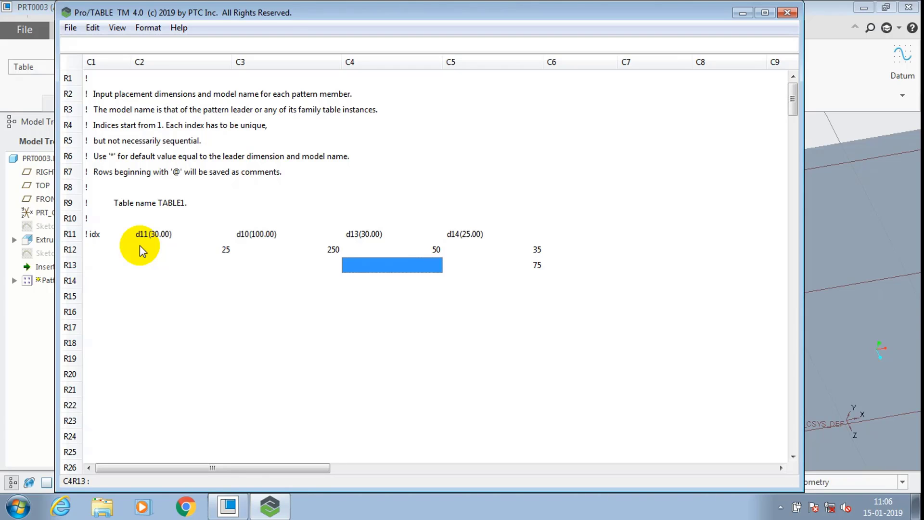
text(80)
key(Left)
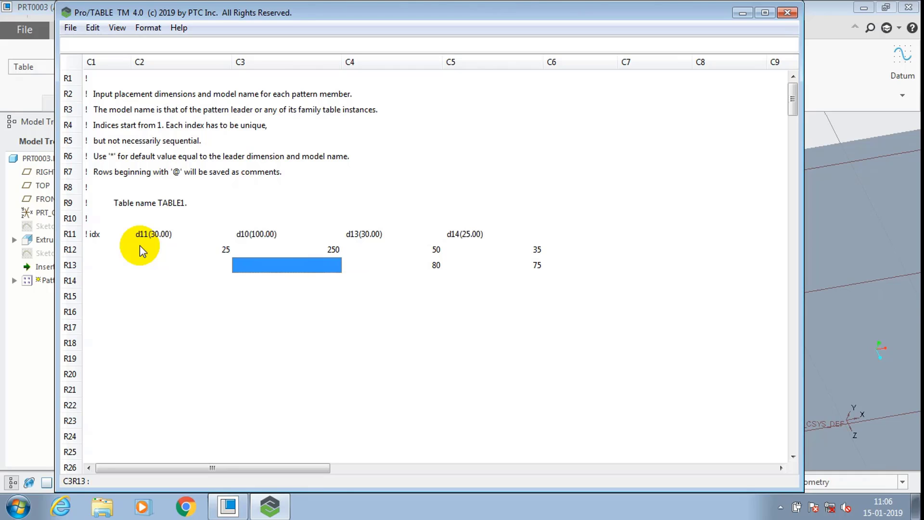
text(300)
key(Left)
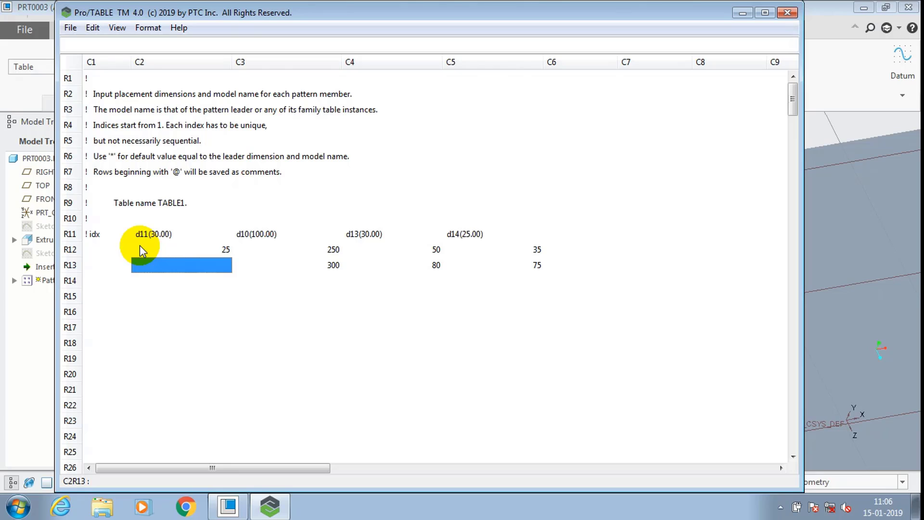
text(8)
key(Return)
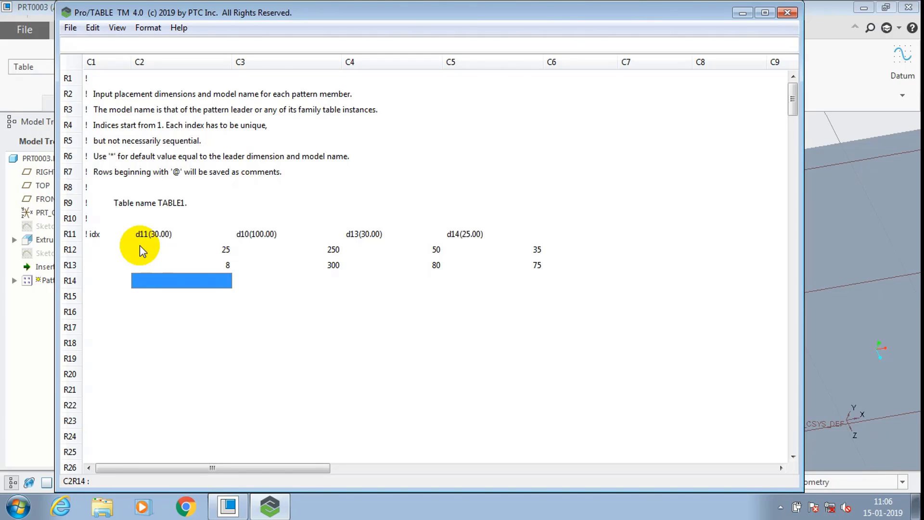
Fill row R14 of the pattern table with d11 19, d10 75, d13 120 and d14 90.
text(19)
key(Tab)
text(250)
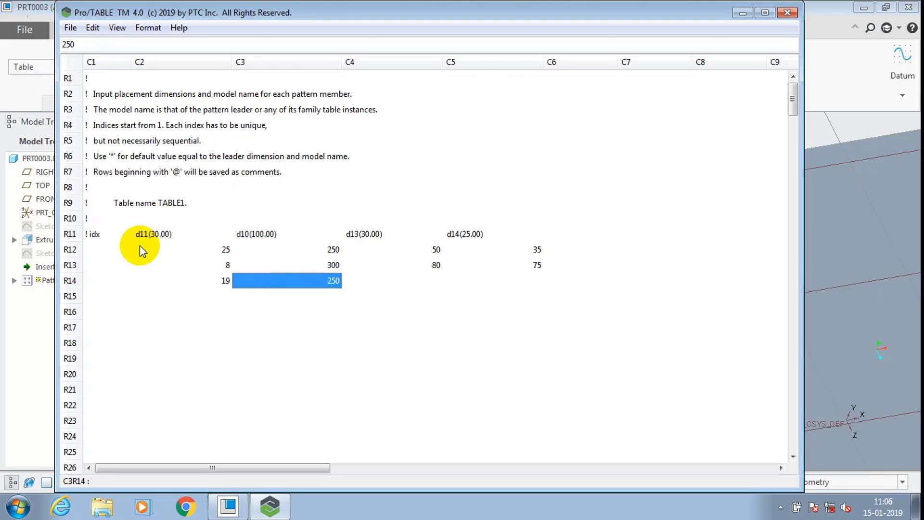
key(BackSpace)
key(BackSpace)
key(BackSpace)
text(75)
key(Tab)
text(55)
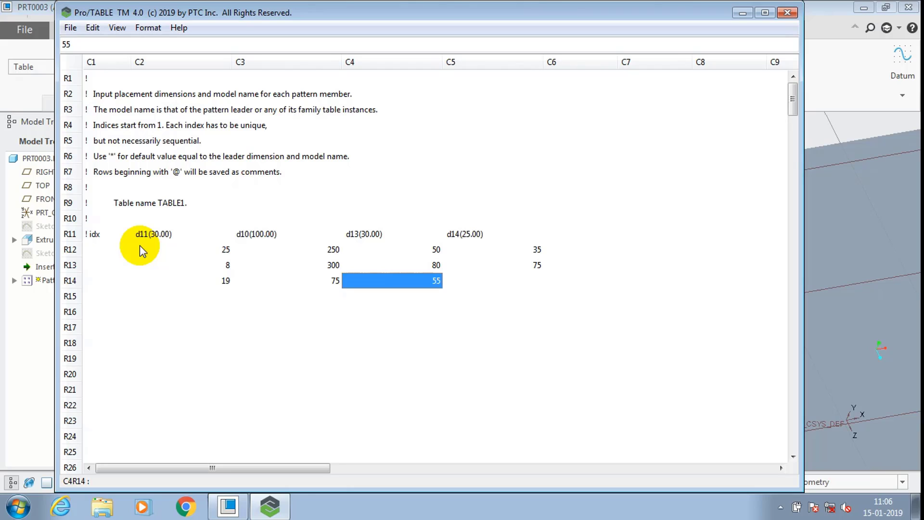
key(BackSpace)
key(BackSpace)
text(120)
key(Tab)
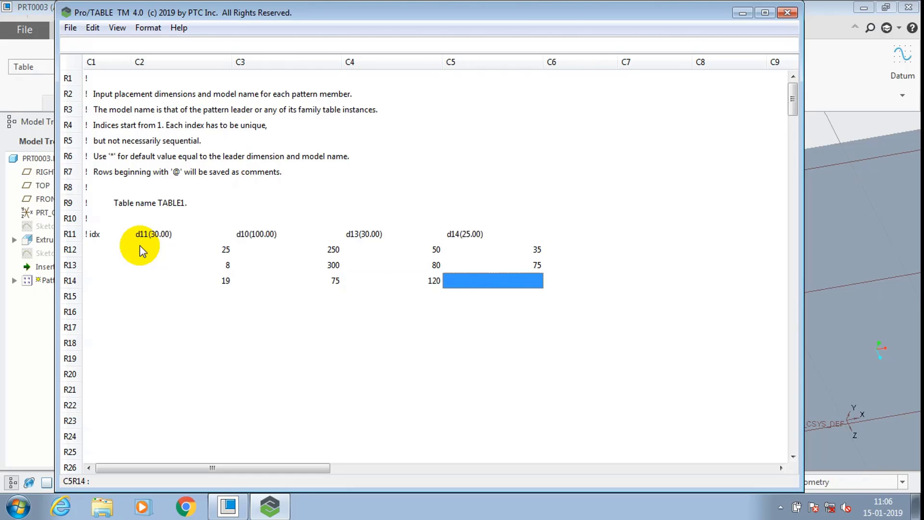
text(90)
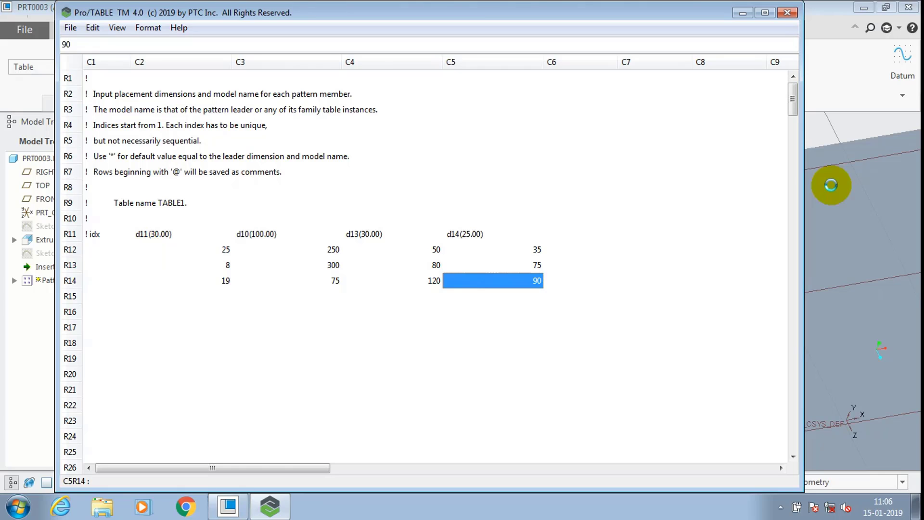
click(599, 172)
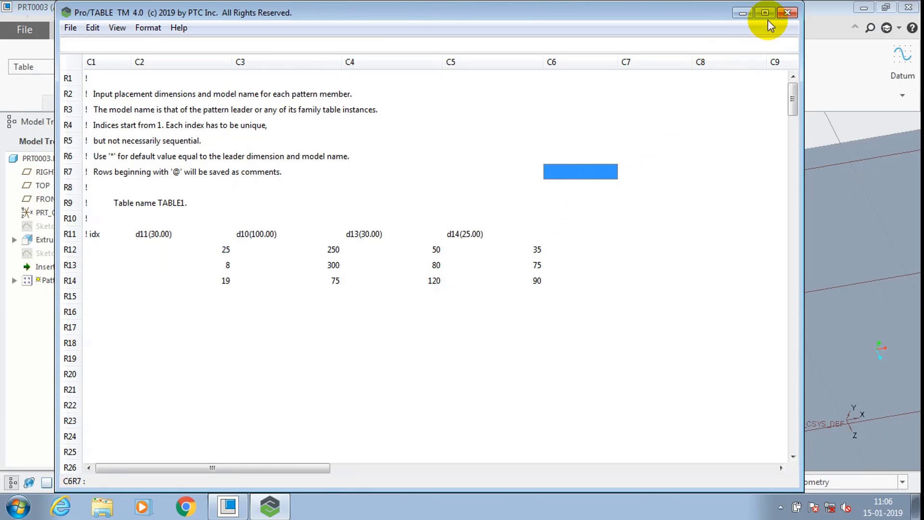
Enter the indices 1, 2 and 3 in the idx column for rows R12 to R14 and close the pattern table.
click(782, 15)
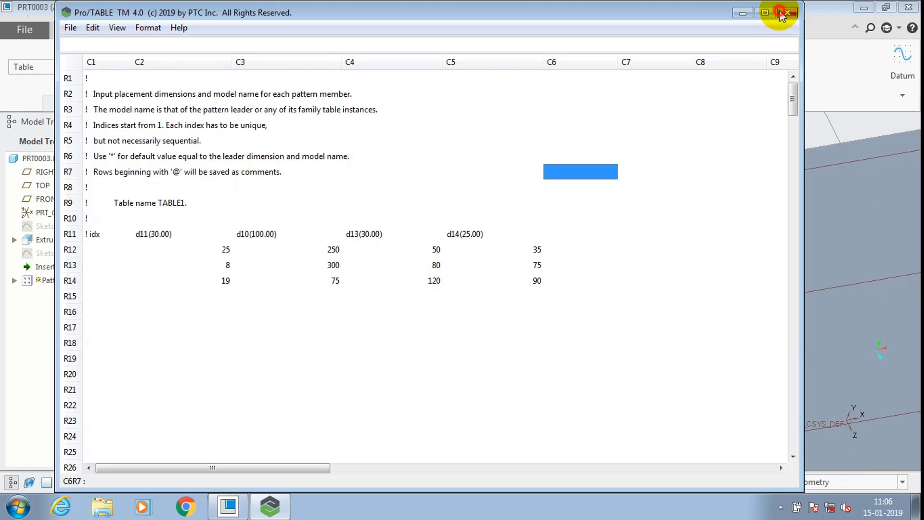
click(788, 13)
click(495, 282)
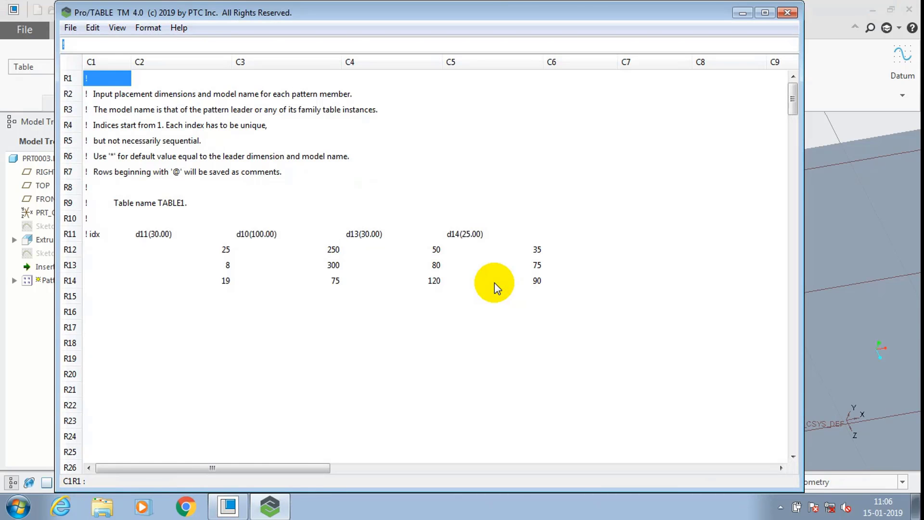
click(99, 254)
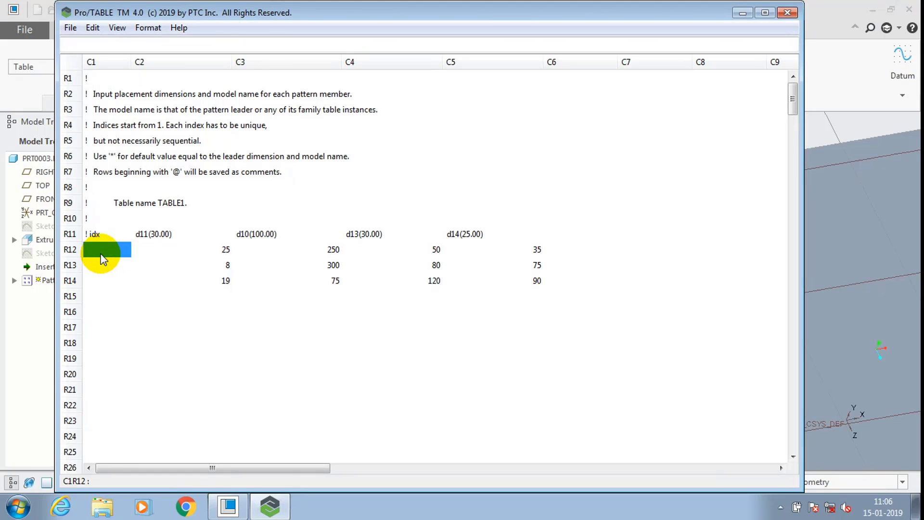
text(1)
key(Return)
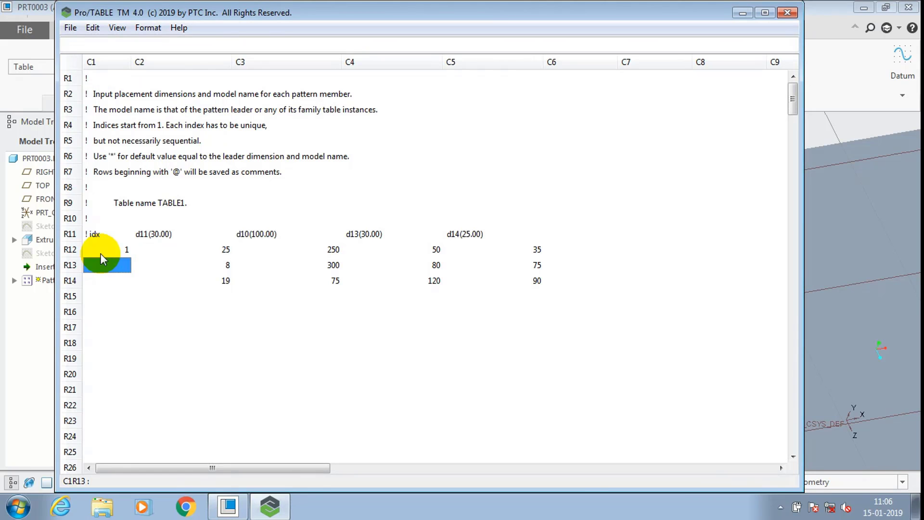
text(2)
key(Return)
text(3)
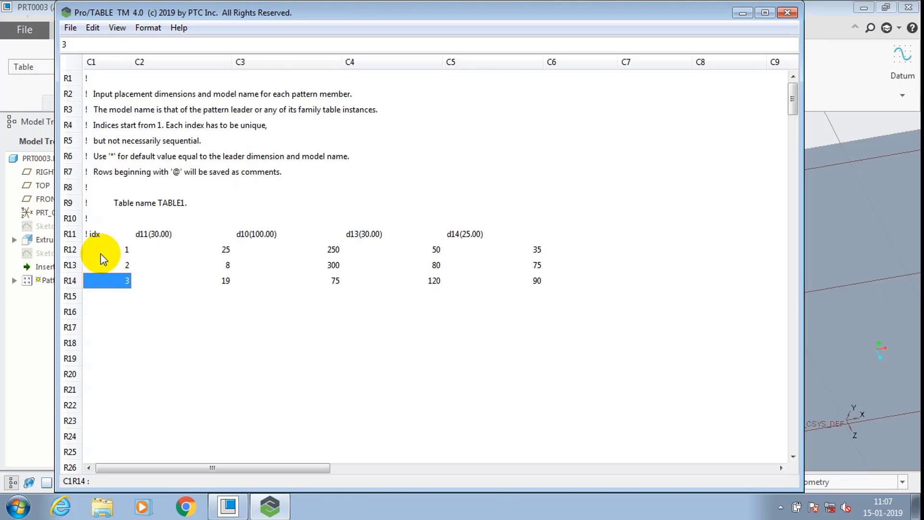
click(271, 347)
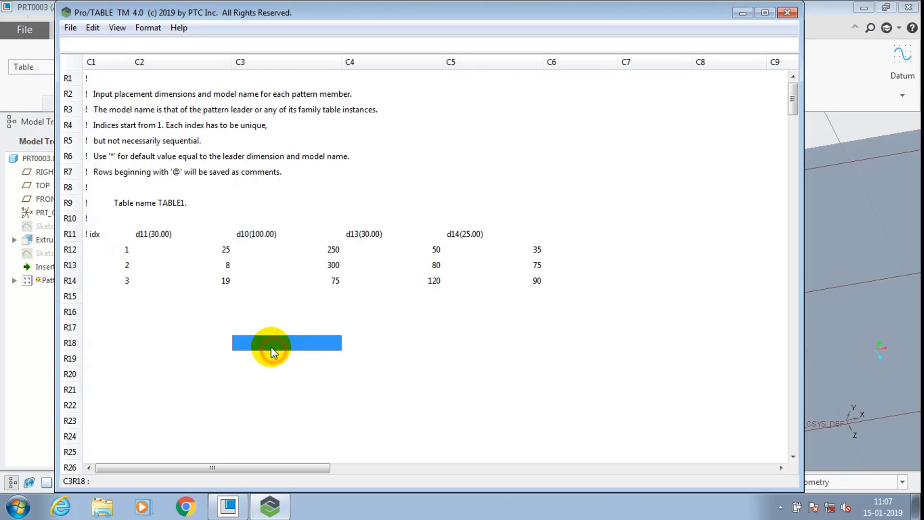
click(788, 12)
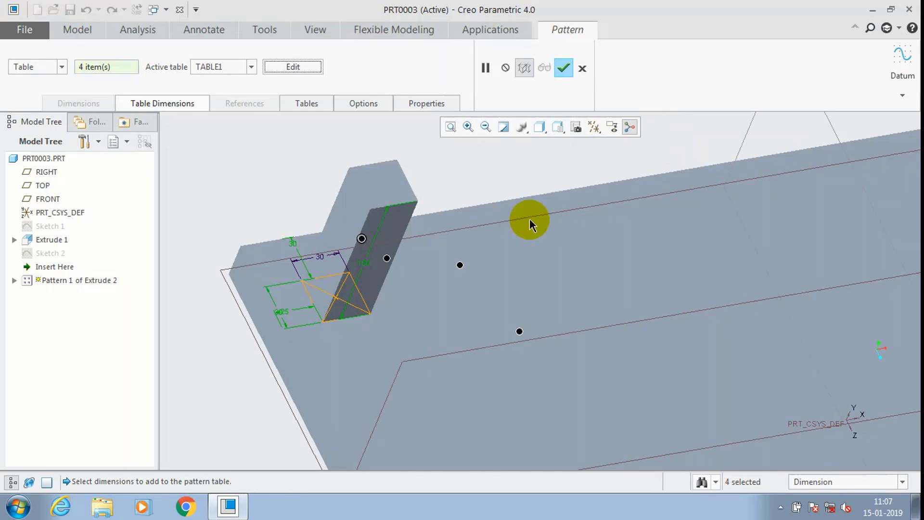
Inspect the pattern member positions on the plate and complete the table pattern of the post.
scroll(511, 228, up, 2)
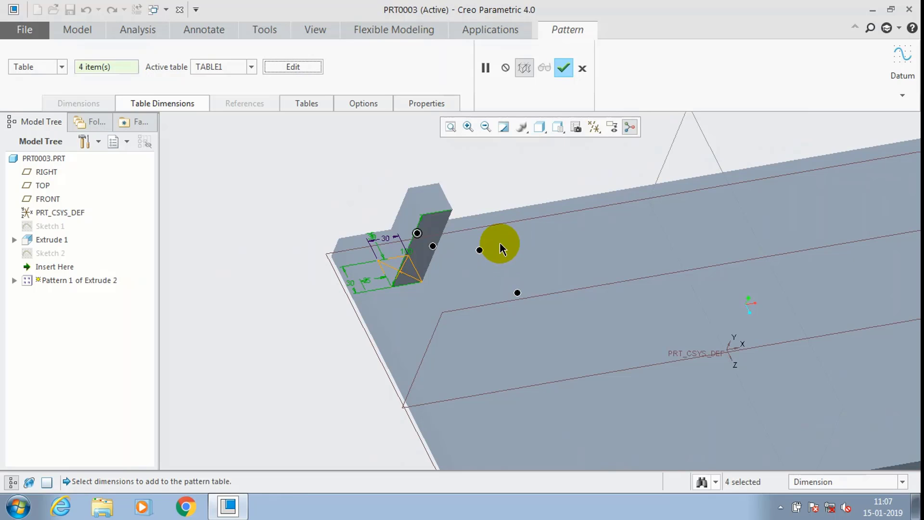
middle_drag(500, 242, 559, 226)
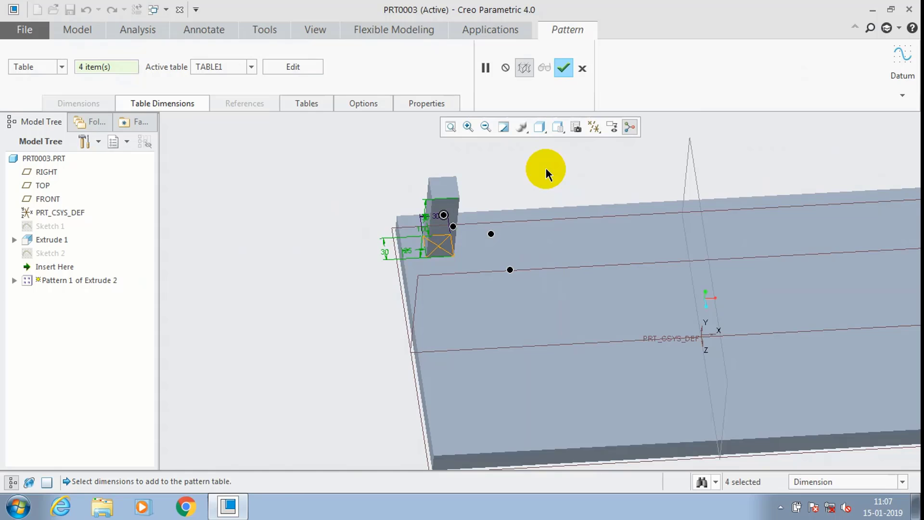
click(564, 68)
mouse_move(486, 187)
middle_down()
mouse_move(414, 325)
mouse_move(411, 316)
mouse_move(511, 250)
middle_up()
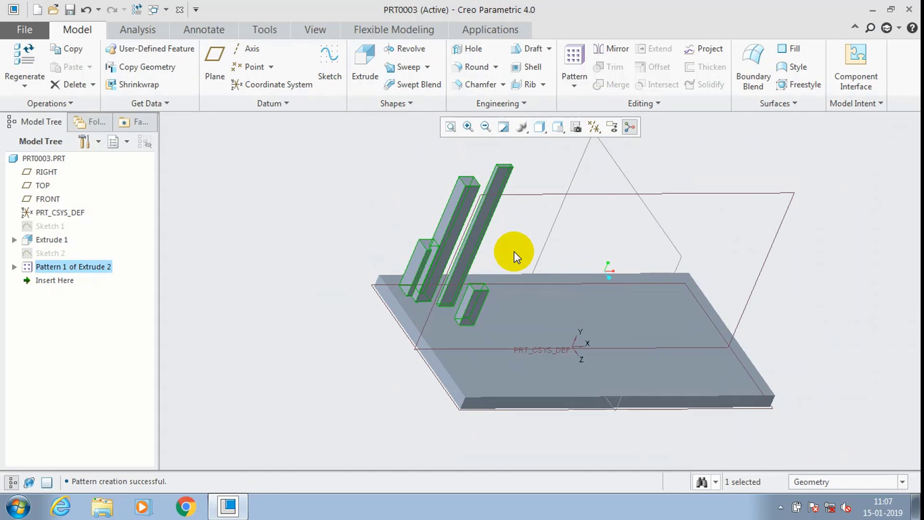
Inspect the patterned posts and the base plate's extrude definition, leaving both as they are.
click(588, 159)
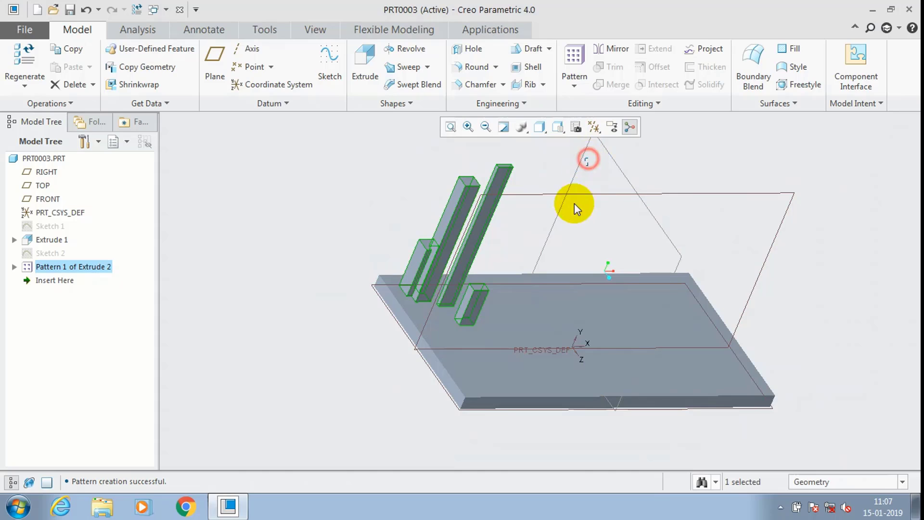
drag(574, 203, 289, 262)
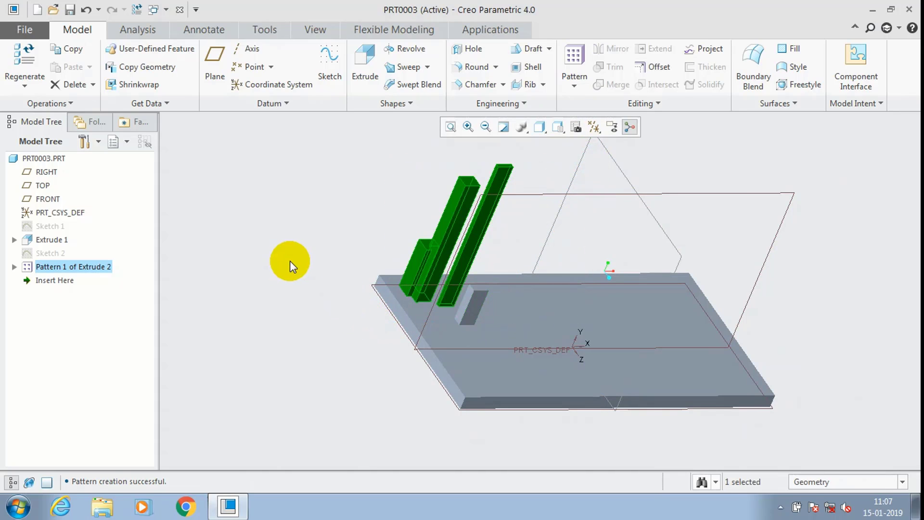
click(469, 312)
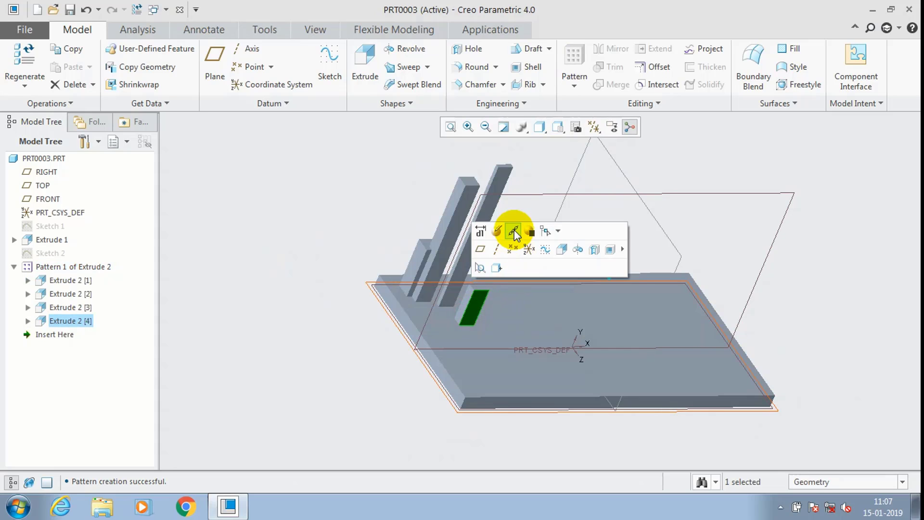
click(514, 233)
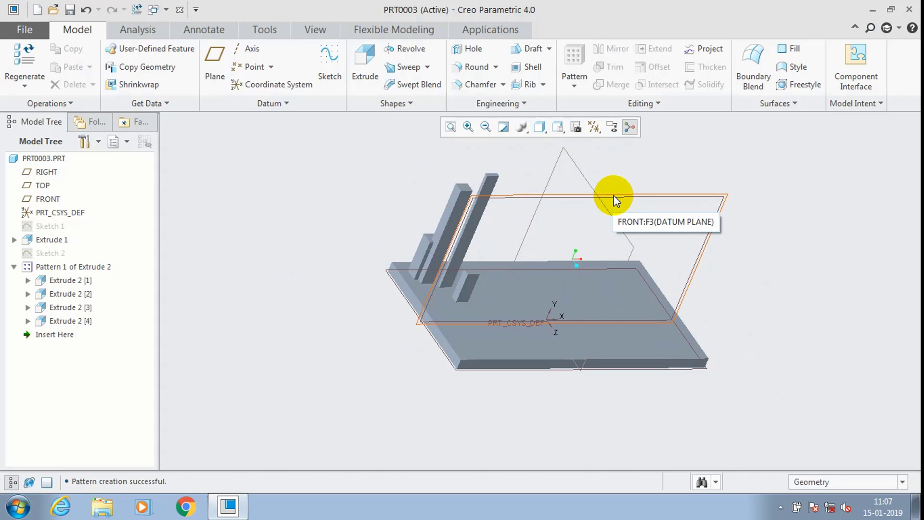
click(574, 86)
click(641, 175)
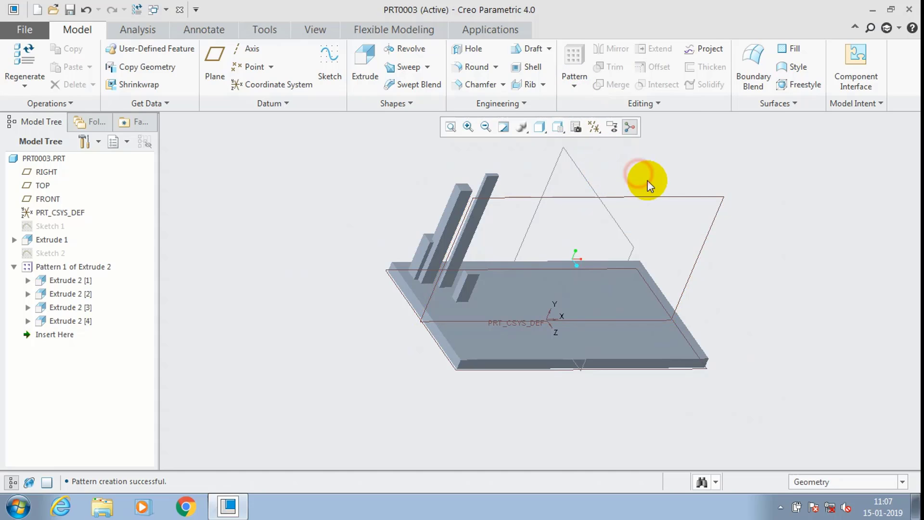
middle_drag(648, 180, 698, 217)
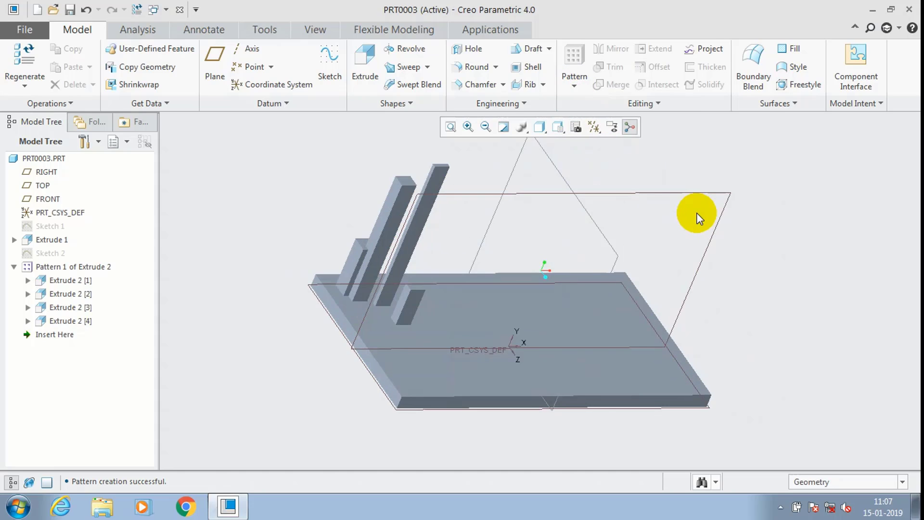
click(578, 312)
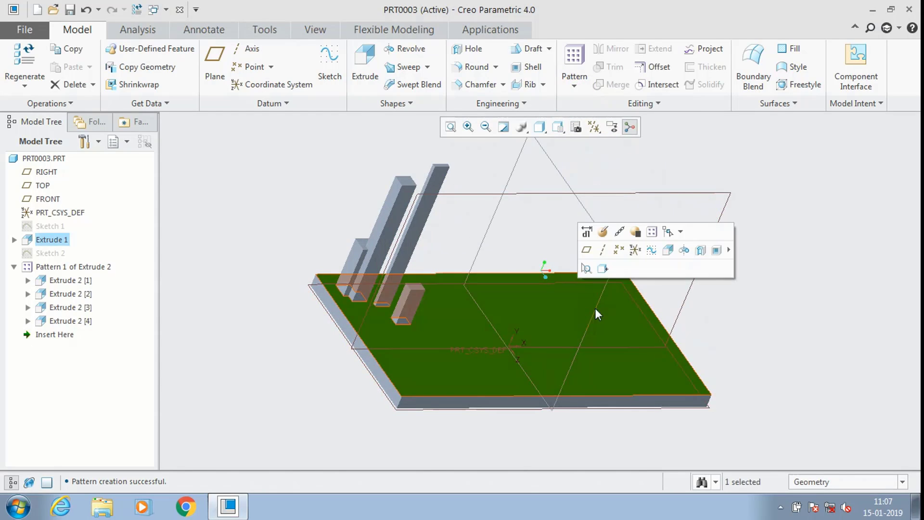
click(607, 237)
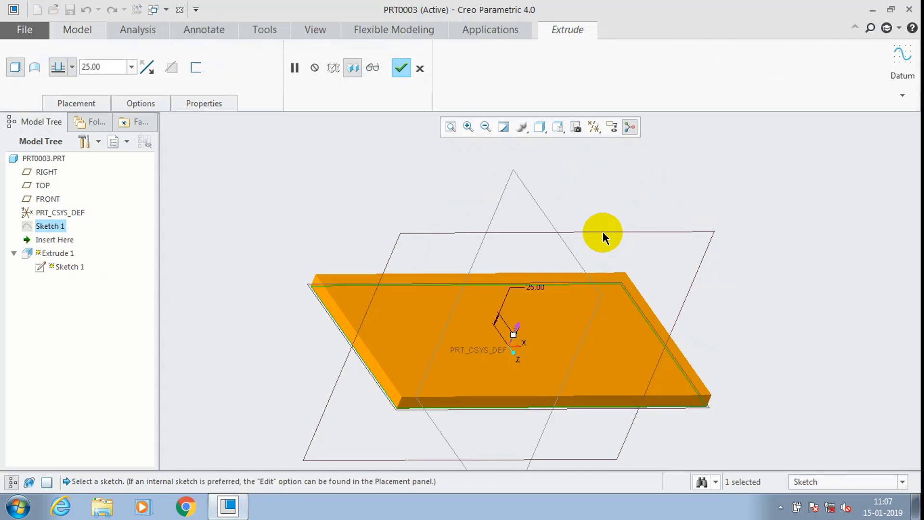
middle_click(603, 232)
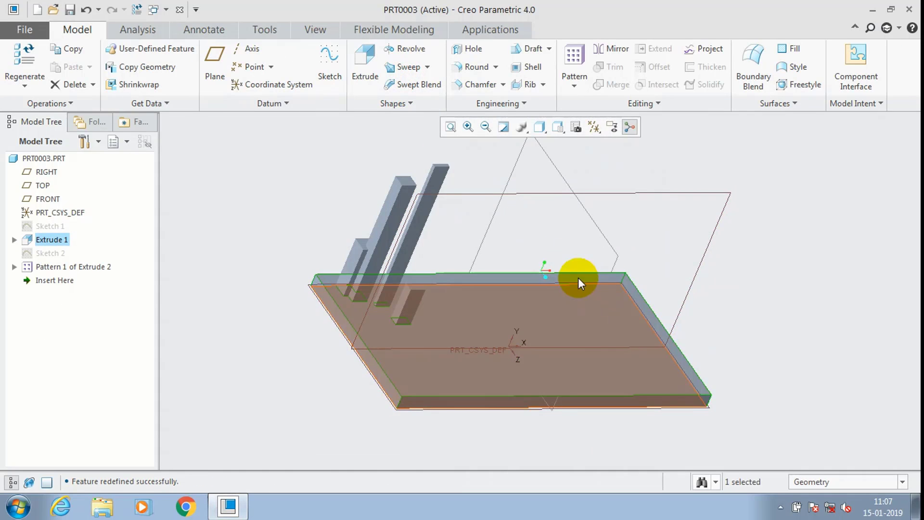
click(335, 81)
click(595, 313)
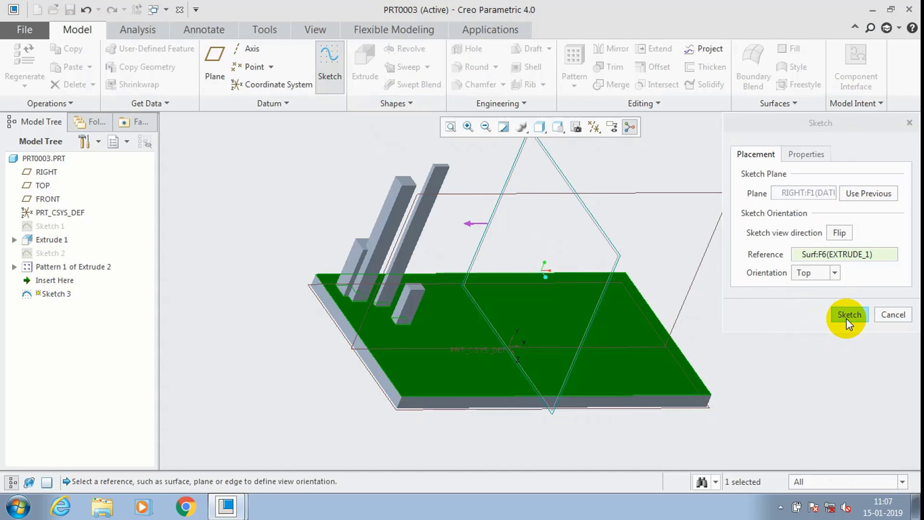
click(880, 310)
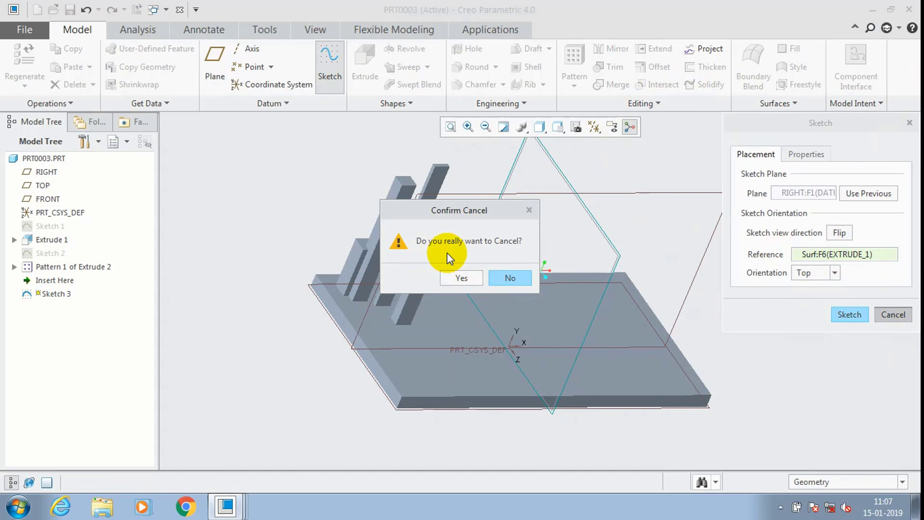
click(462, 278)
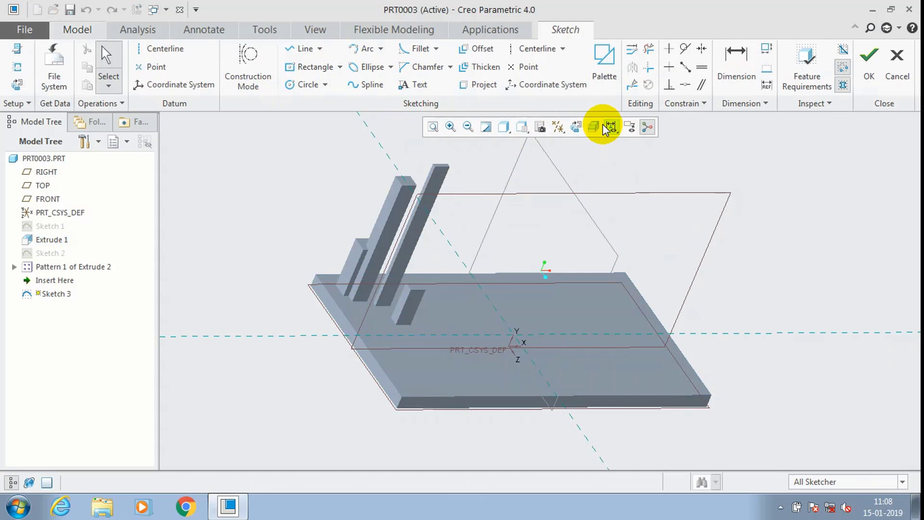
Sketch a circle about 39 in diameter on the plate's top face, behind and slightly left of its centre, and finish the sketch.
click(608, 127)
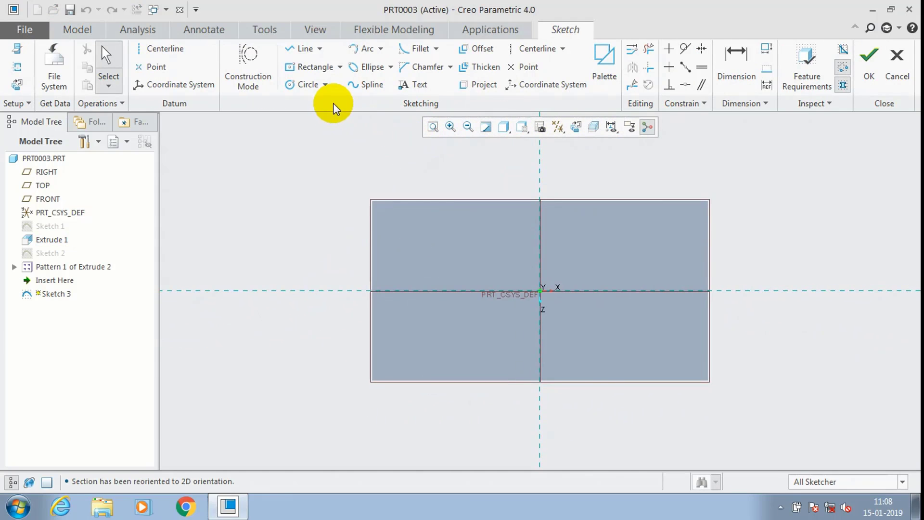
click(300, 85)
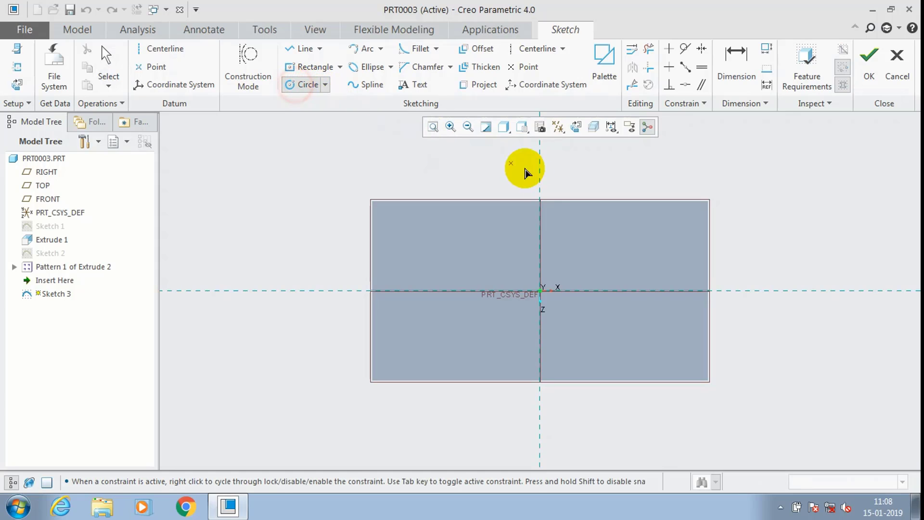
click(519, 241)
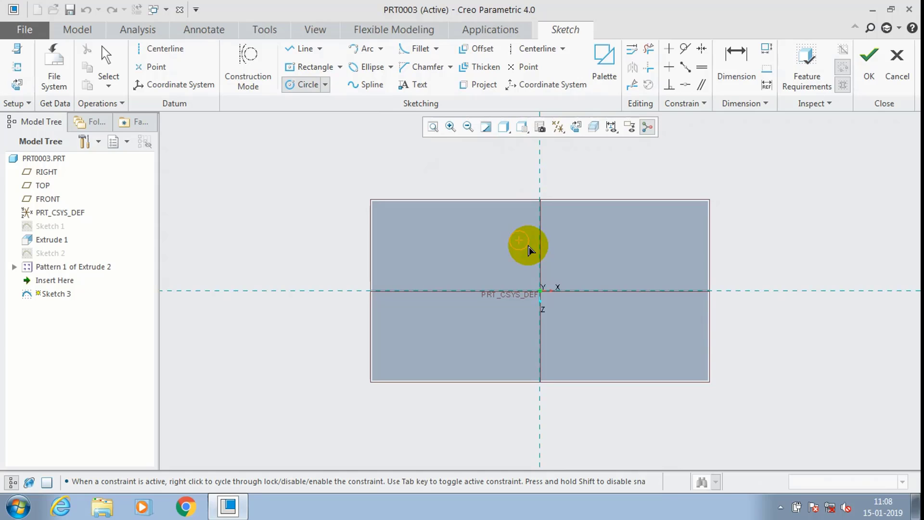
click(528, 250)
click(869, 57)
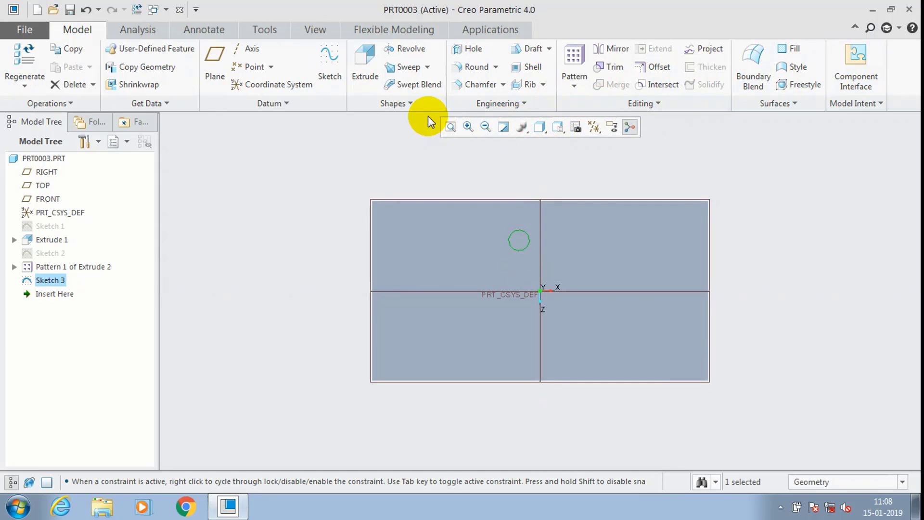
Extrude the circle upward to a depth of 195.53 with a taper of 3 degrees.
click(365, 68)
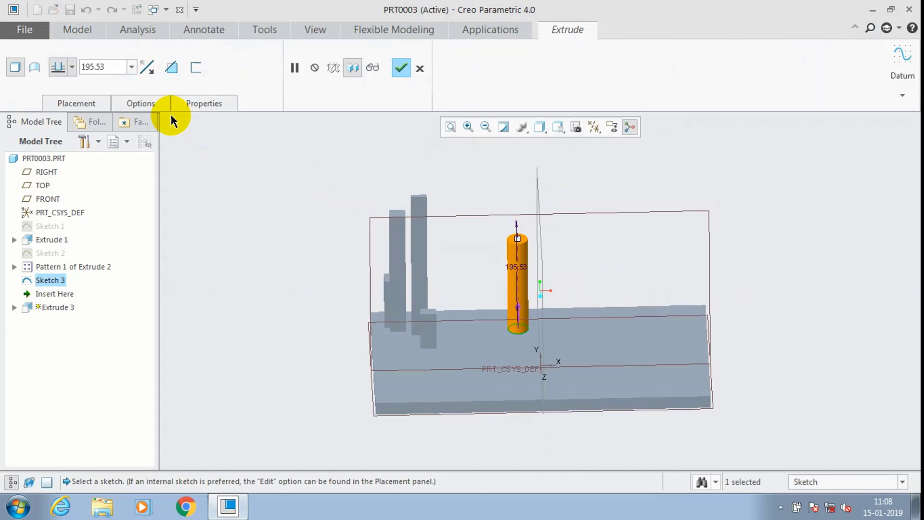
click(145, 104)
click(129, 227)
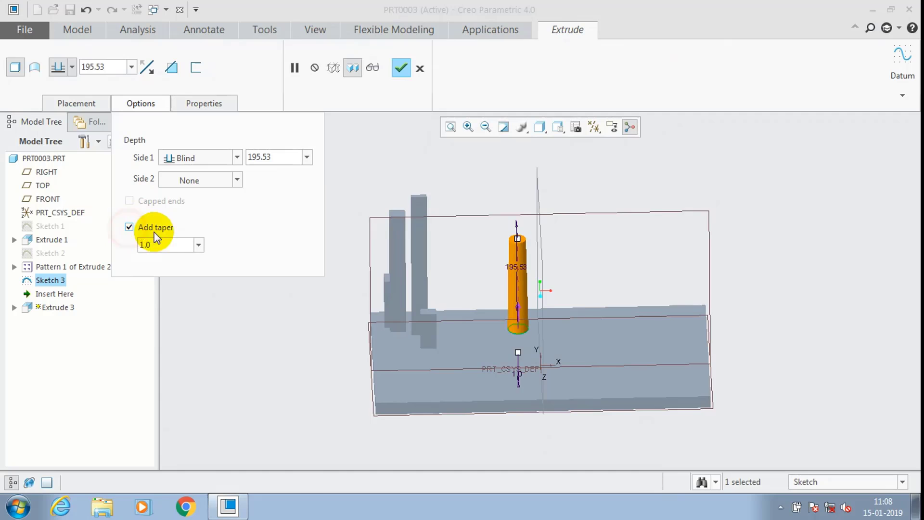
drag(182, 244, 140, 243)
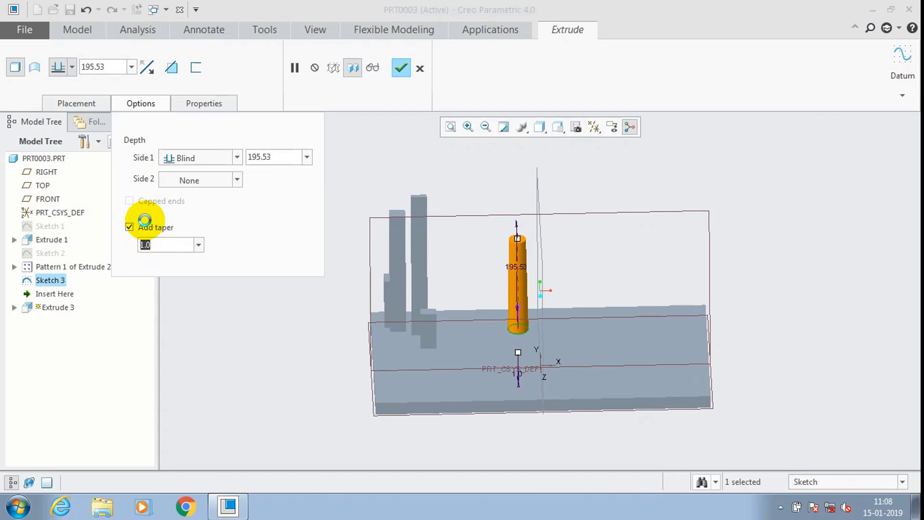
text(3)
key(Return)
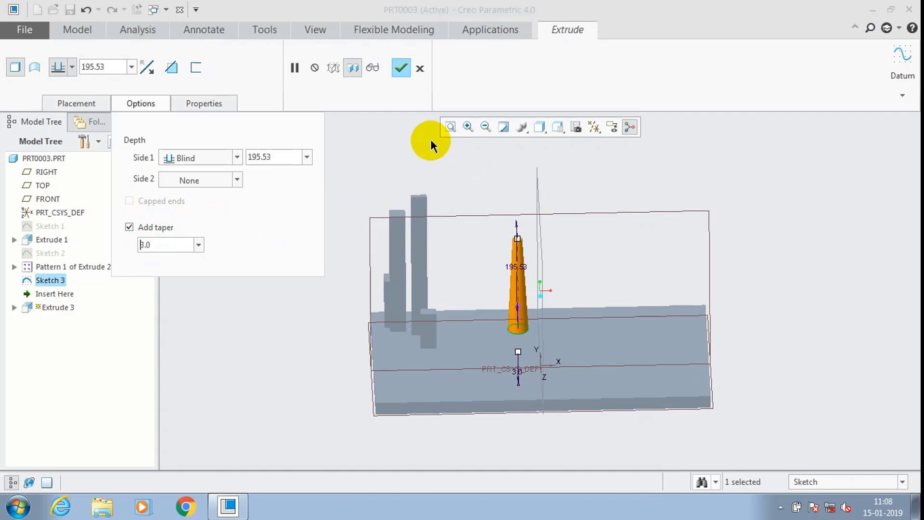
click(396, 70)
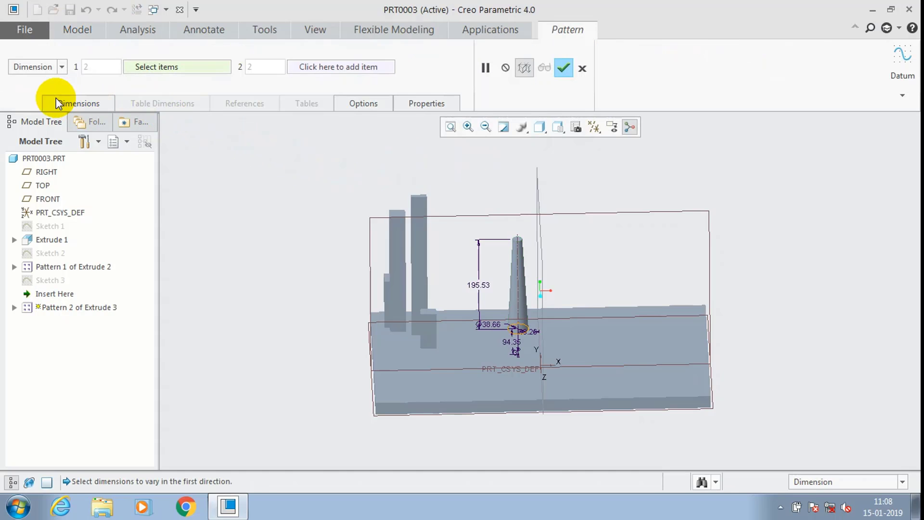
Set the pattern type for the tapered round post to Curve.
click(61, 67)
click(62, 116)
click(62, 117)
click(62, 116)
click(62, 117)
click(62, 117)
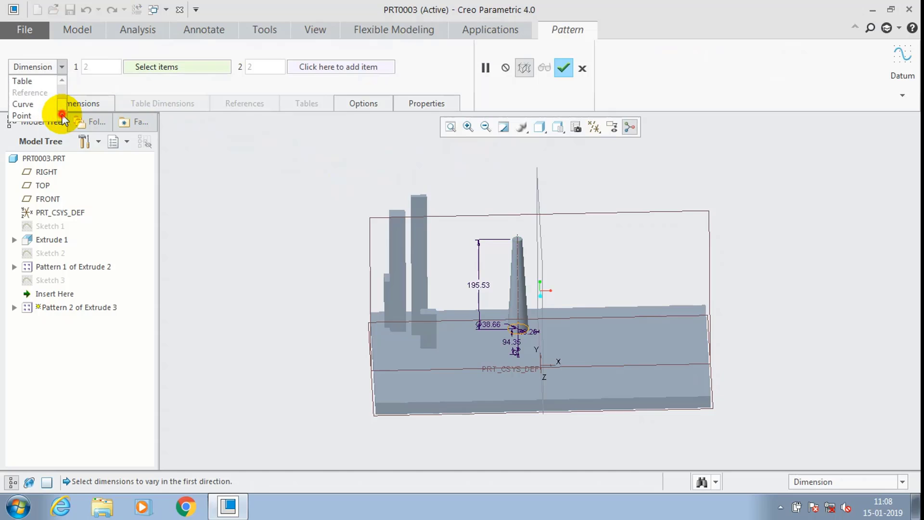
click(36, 107)
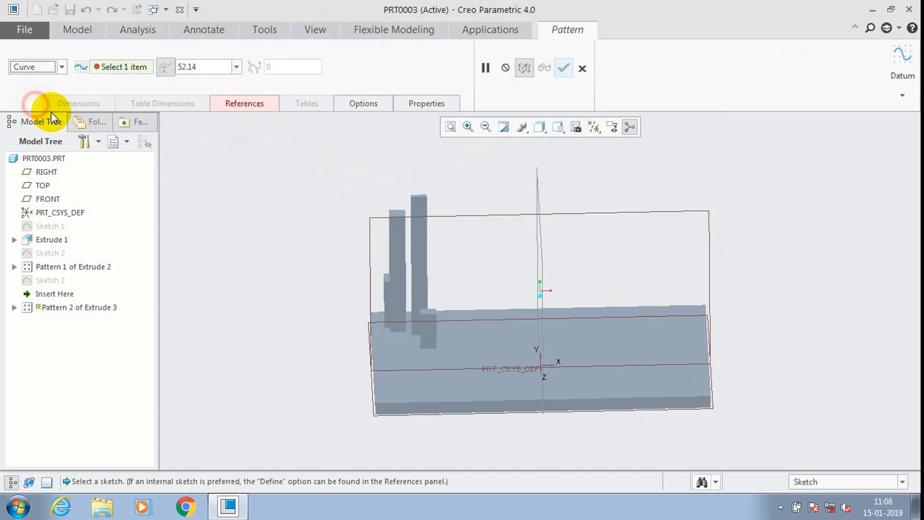
Define an internal sketch for the curve pattern on the plate's top face and orient it to the 2D sketch view.
click(255, 110)
click(374, 149)
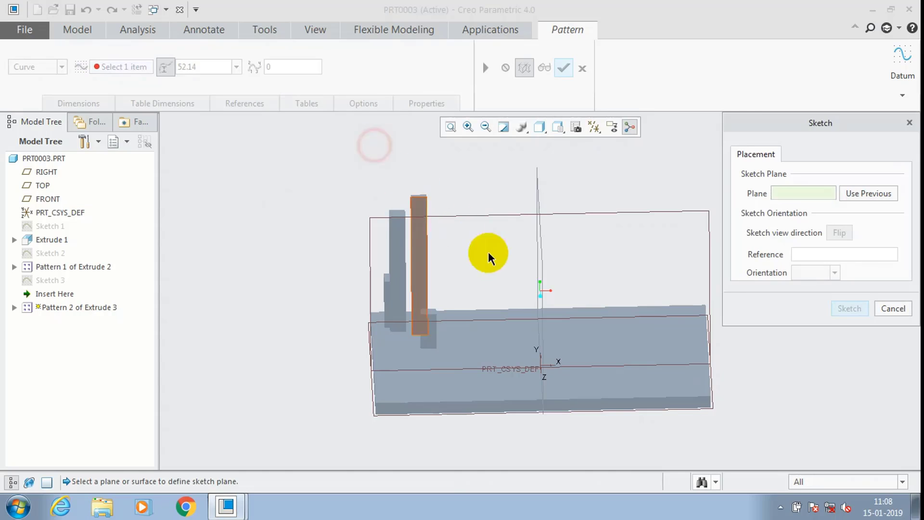
click(513, 339)
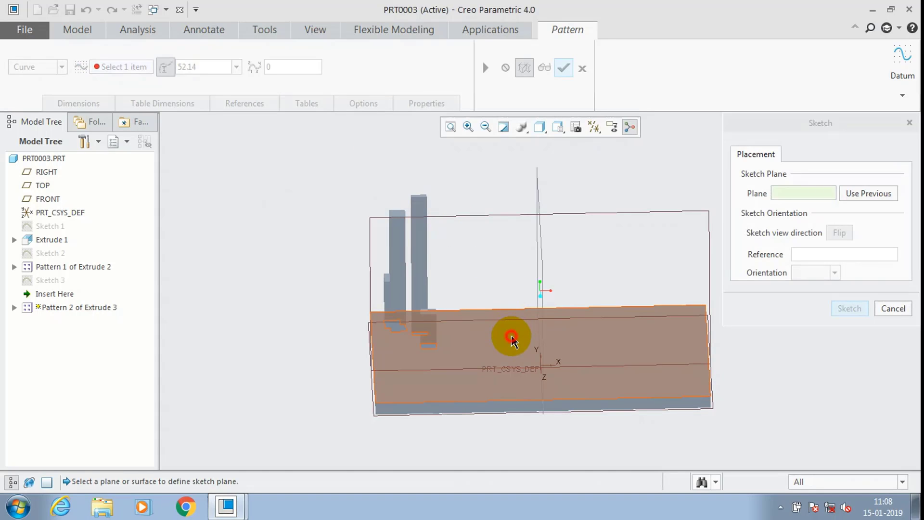
click(847, 309)
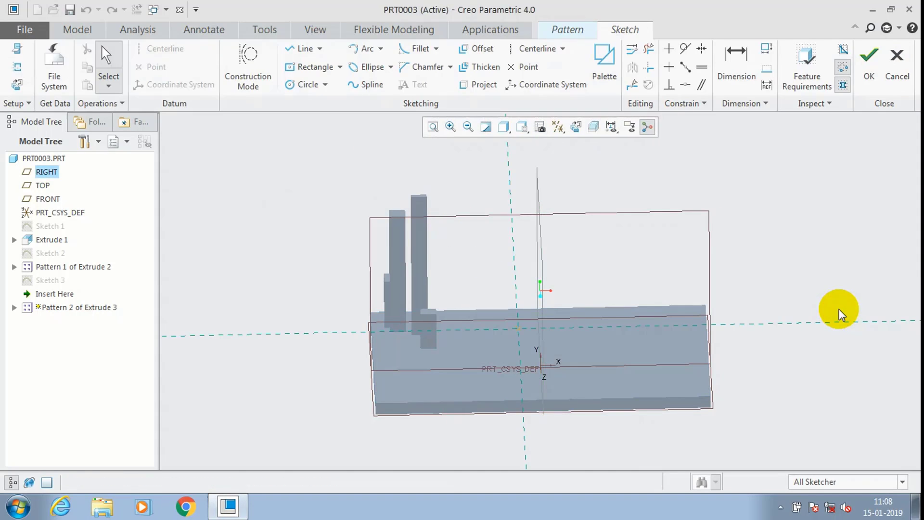
click(572, 127)
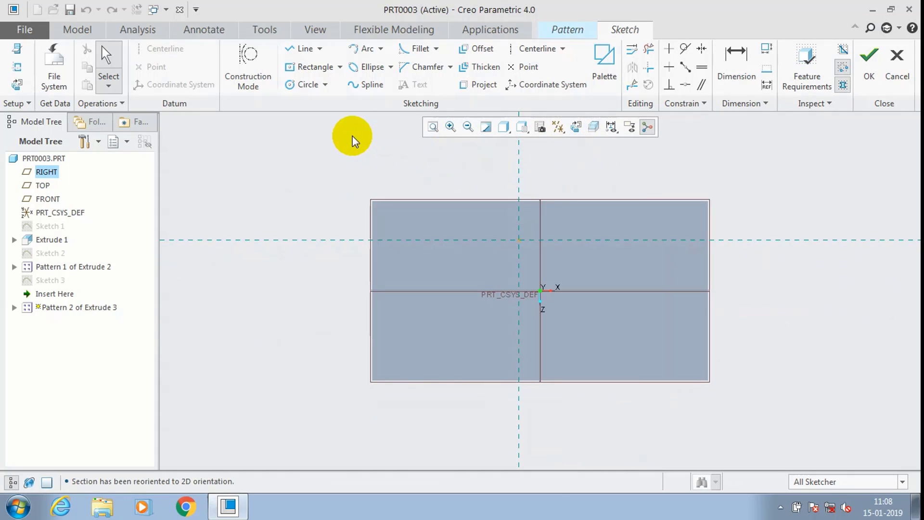
Draw a wavy spline from near the plate's left edge to its back-right corner and finish the pattern sketch.
click(364, 87)
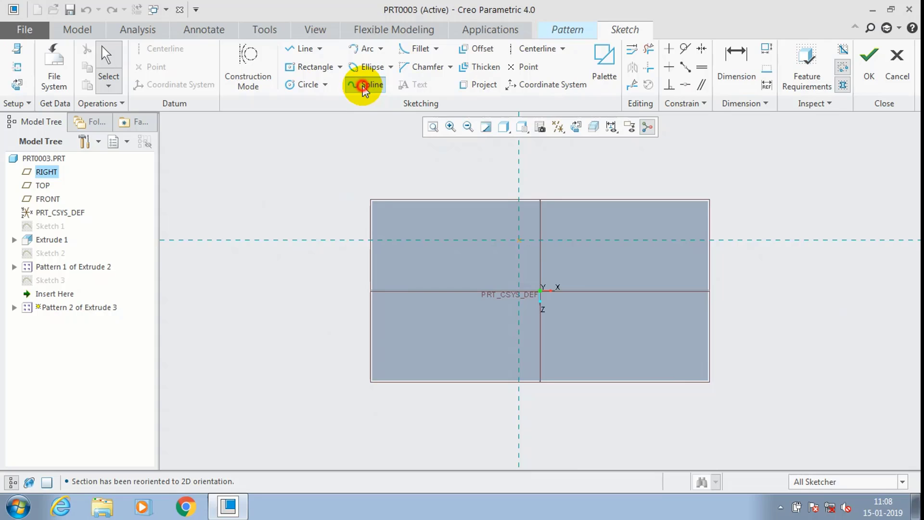
click(391, 279)
click(438, 306)
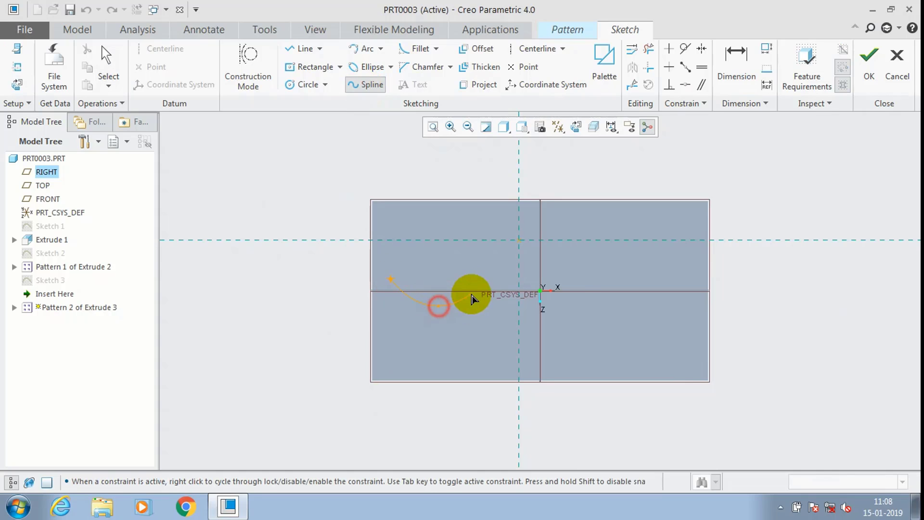
click(489, 279)
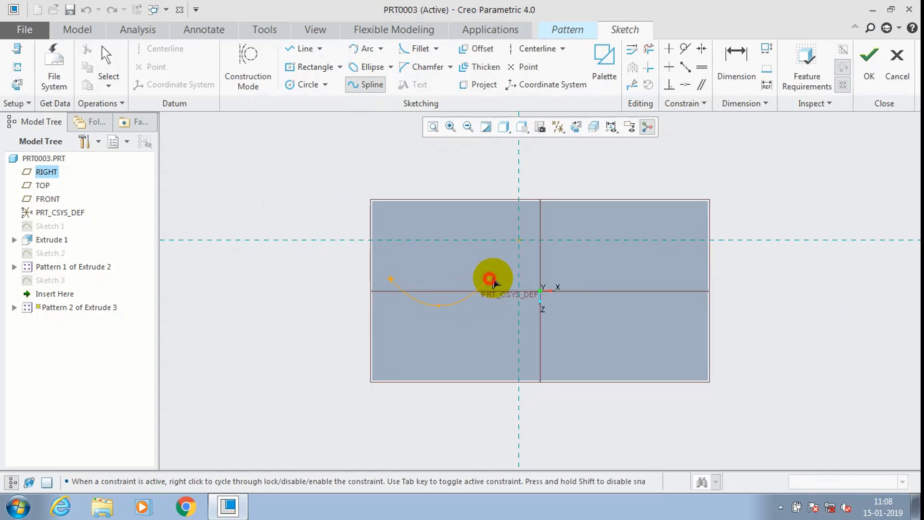
click(578, 292)
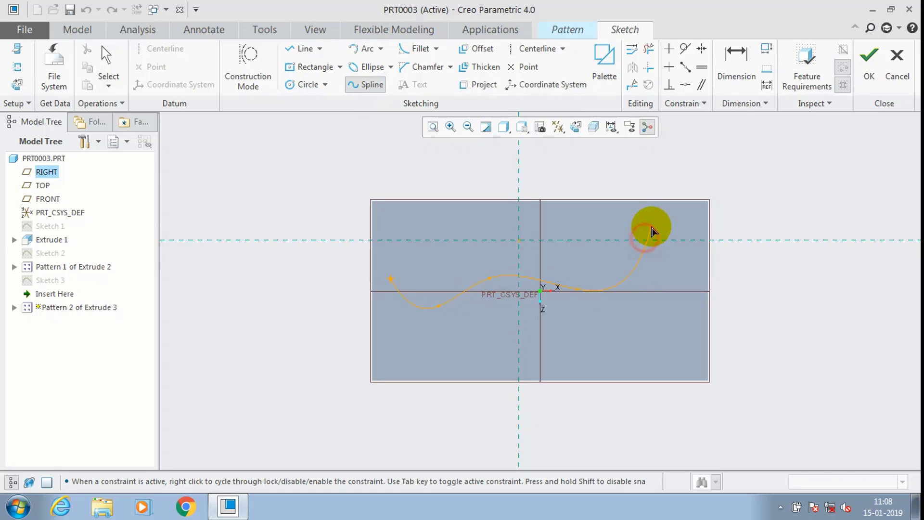
click(704, 205)
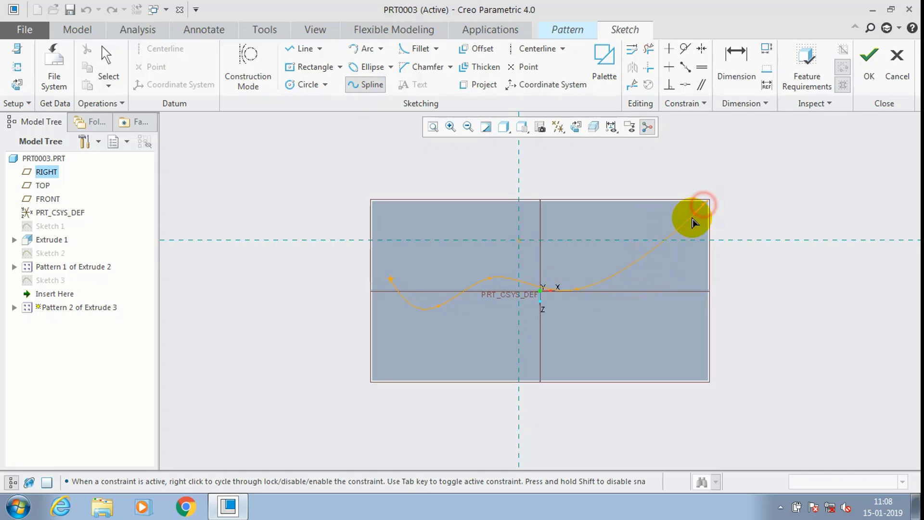
middle_click(693, 223)
click(870, 57)
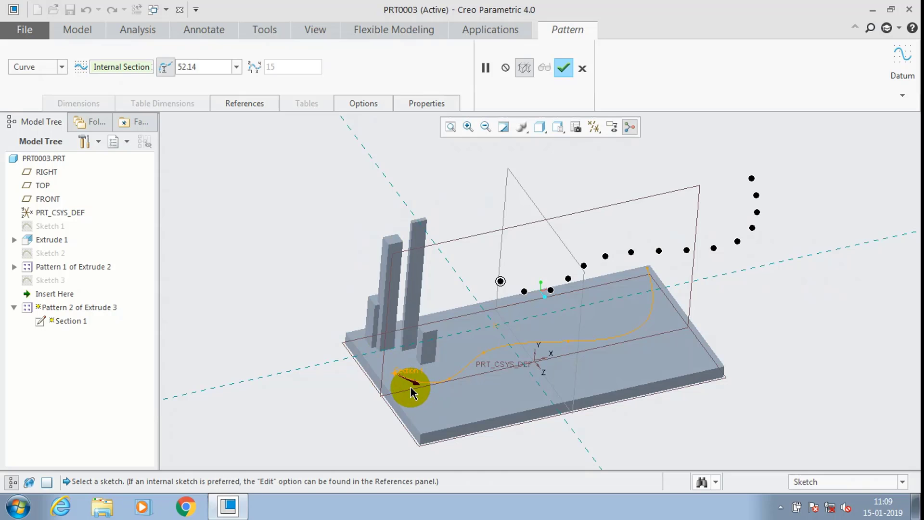
click(295, 258)
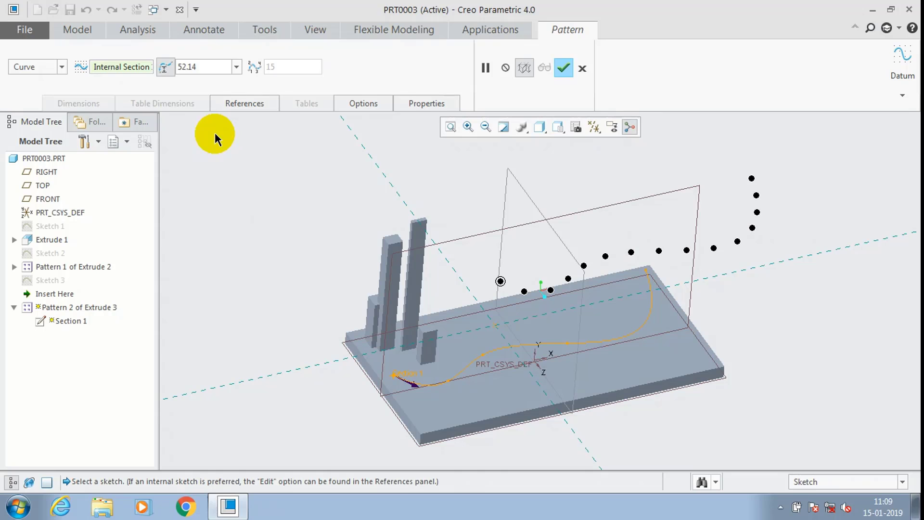
middle_drag(214, 132, 270, 183)
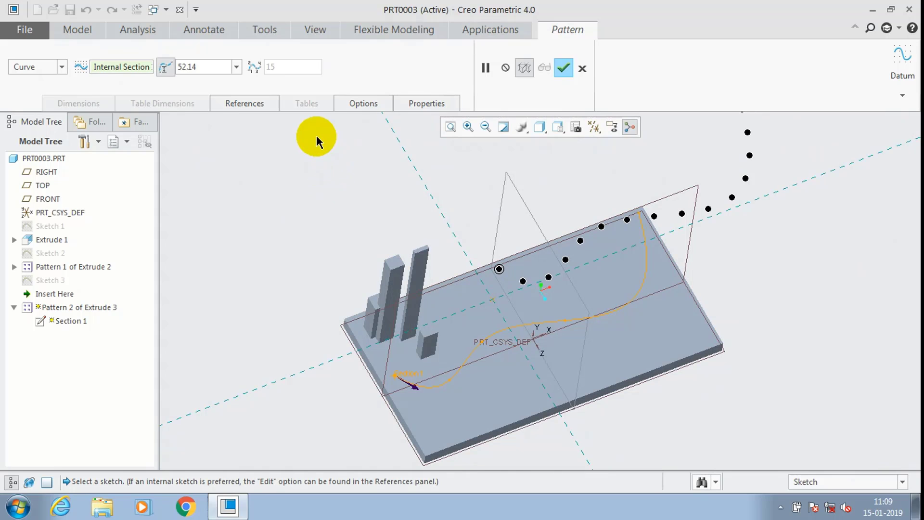
Accept the curve pattern of the tapered round post along the sketched spline, keeping the 52.14 spacing.
click(251, 103)
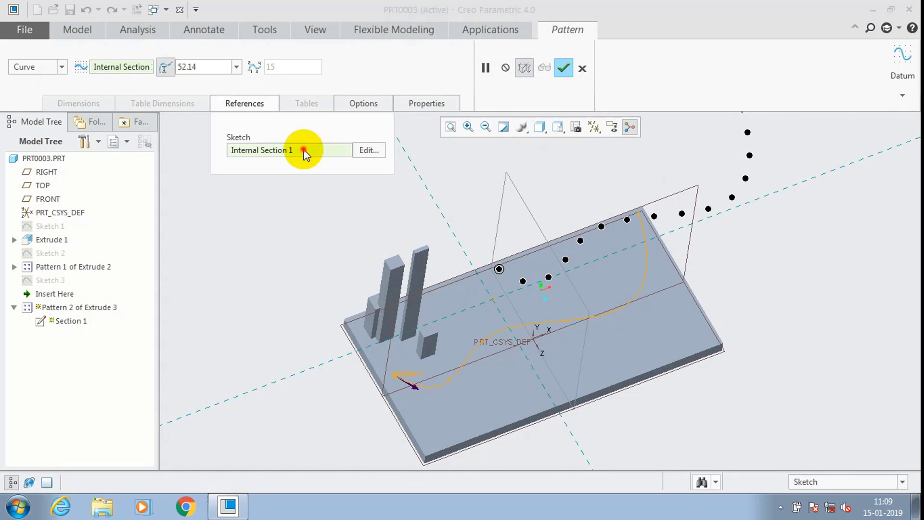
double_click(208, 65)
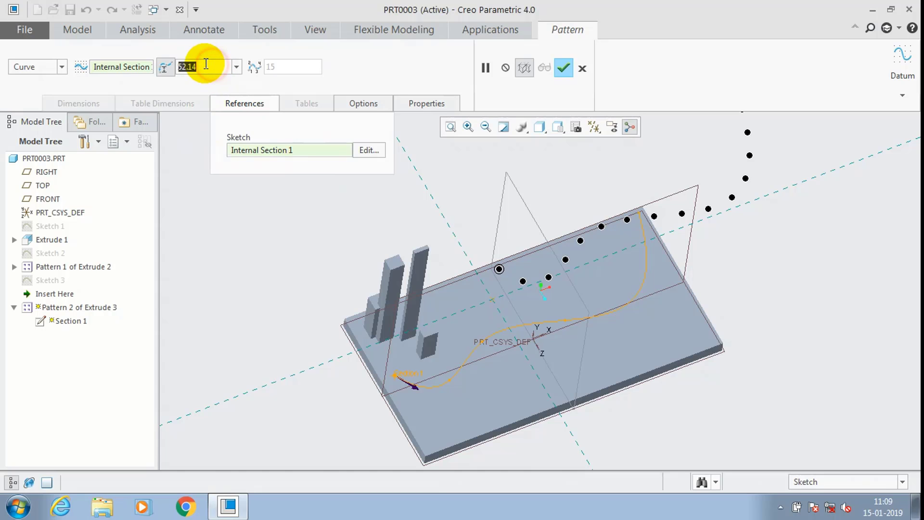
click(563, 68)
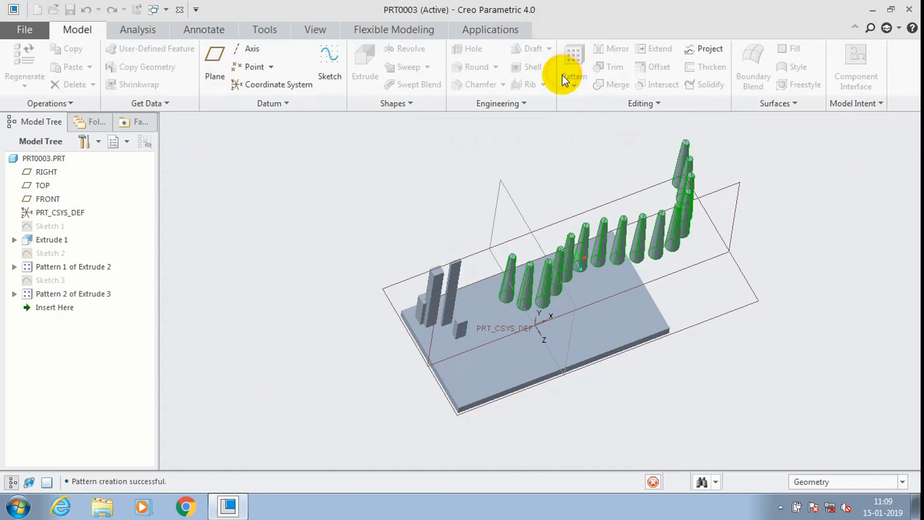
click(739, 249)
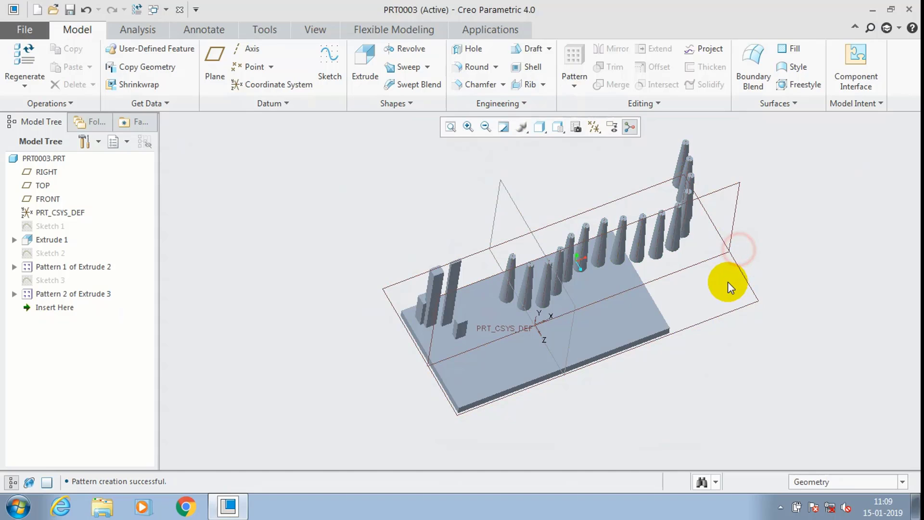
middle_drag(728, 282, 753, 274)
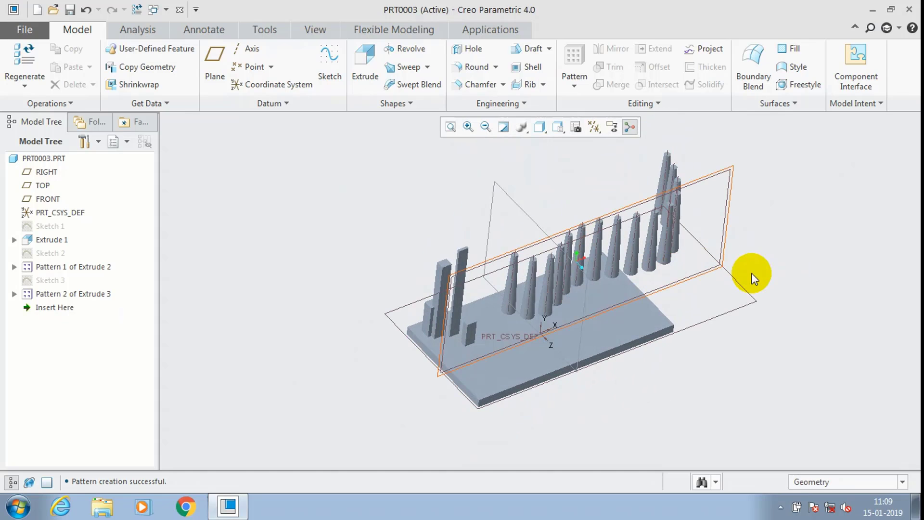
middle_click(774, 242)
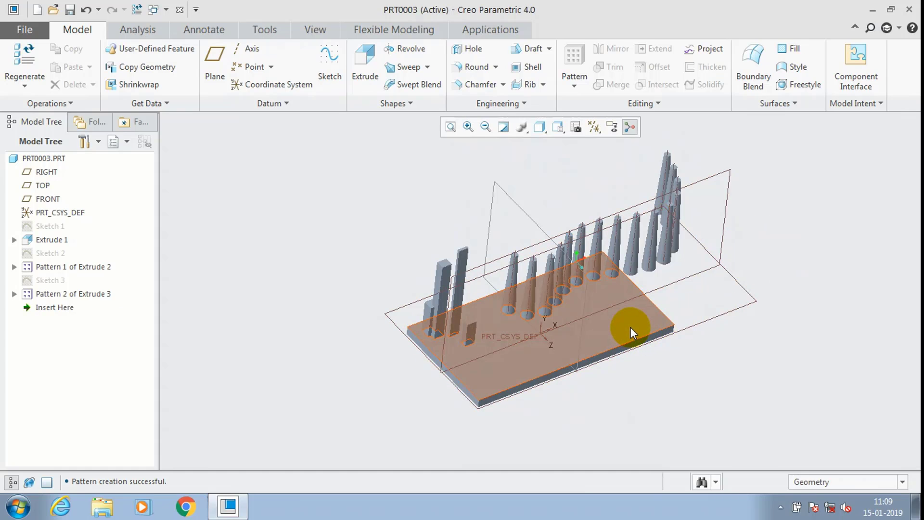
Sketch a circle about 36 in diameter on the plate's top face near its front-left corner and finish the sketch.
click(521, 247)
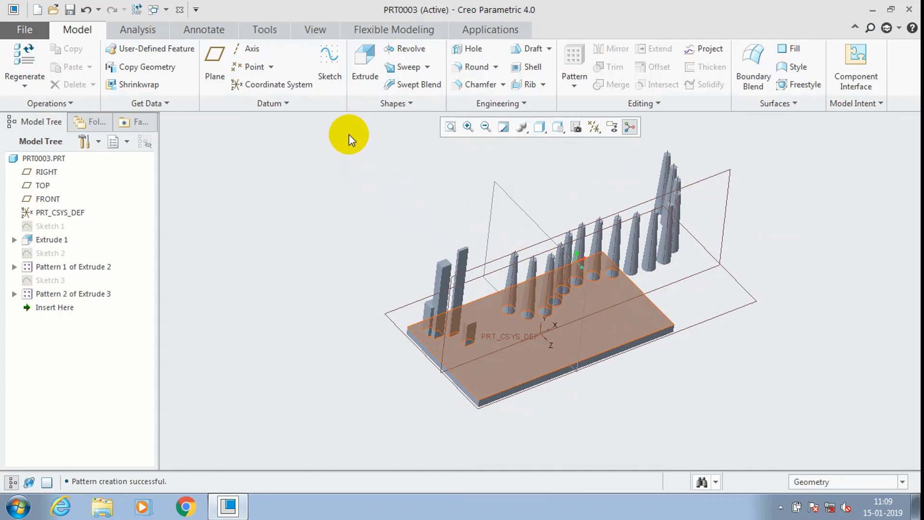
click(338, 71)
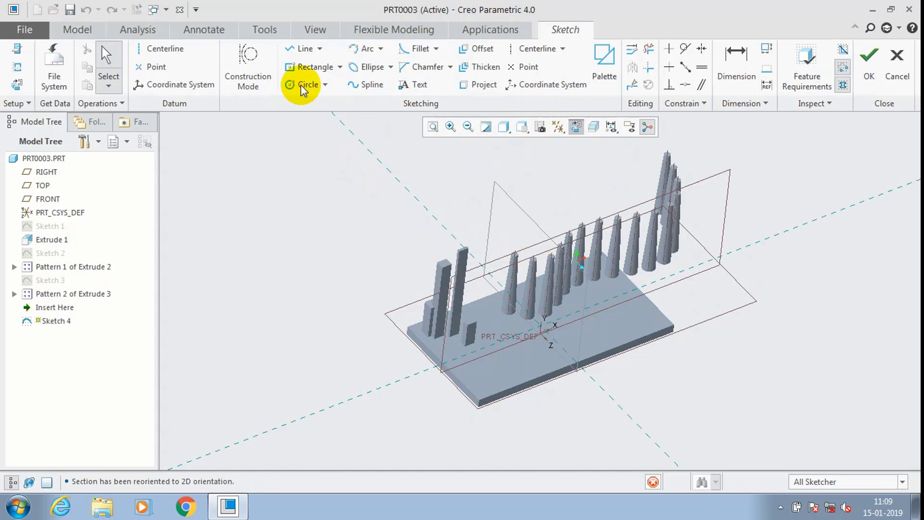
click(303, 85)
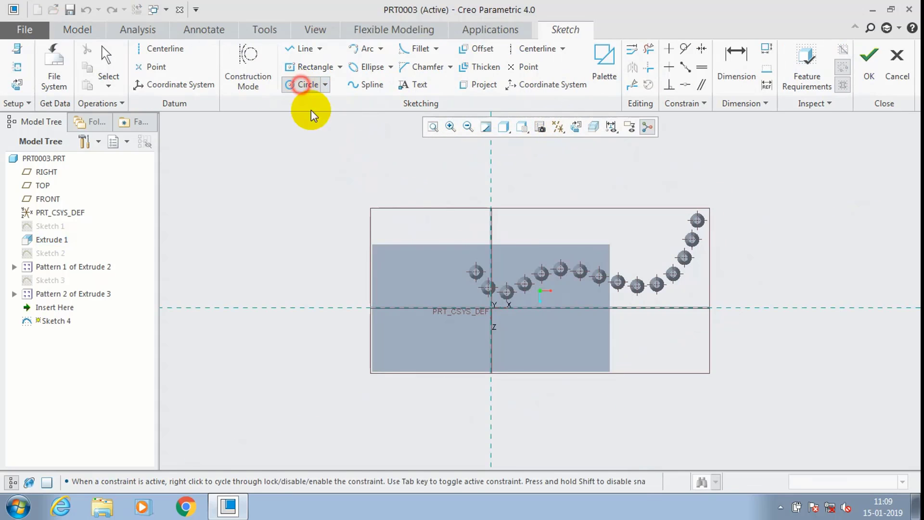
click(391, 337)
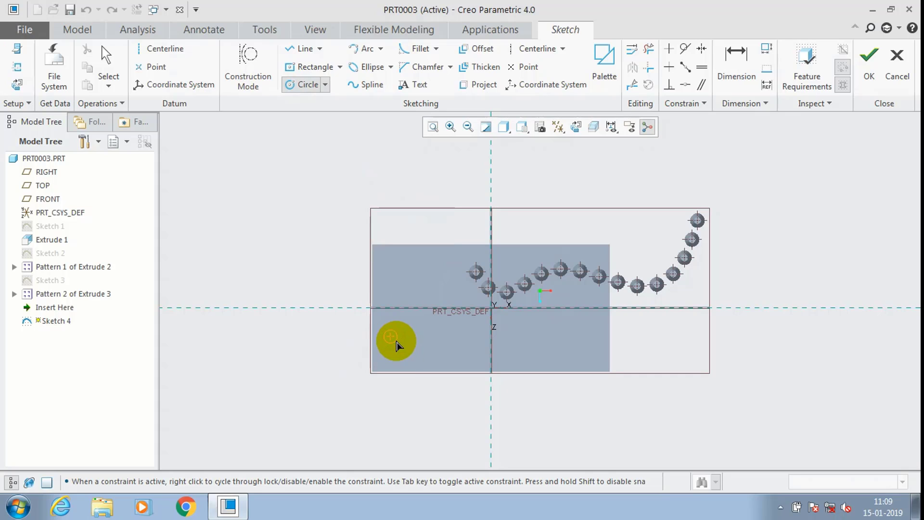
click(395, 341)
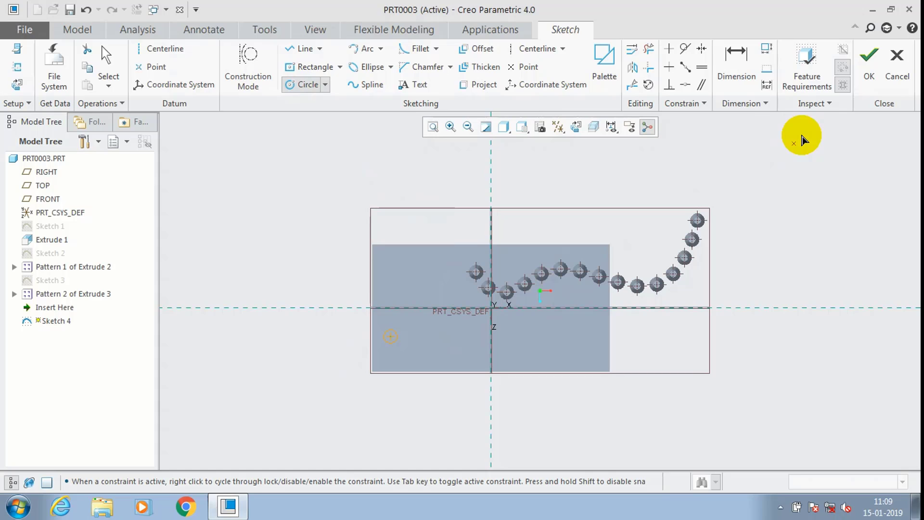
click(869, 67)
Extrude the circle as a material-removing cut with a depth of 258.86 to make a round hole through the plate.
middle_drag(289, 270, 297, 219)
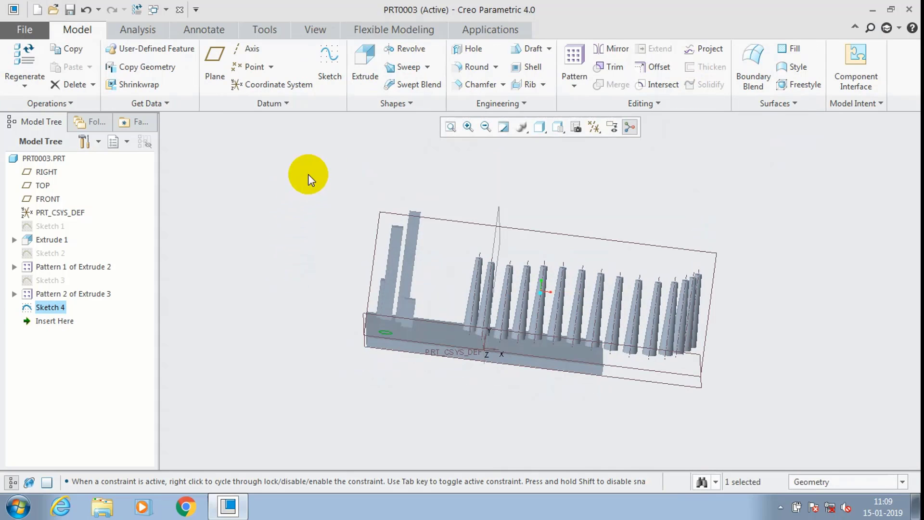
click(367, 80)
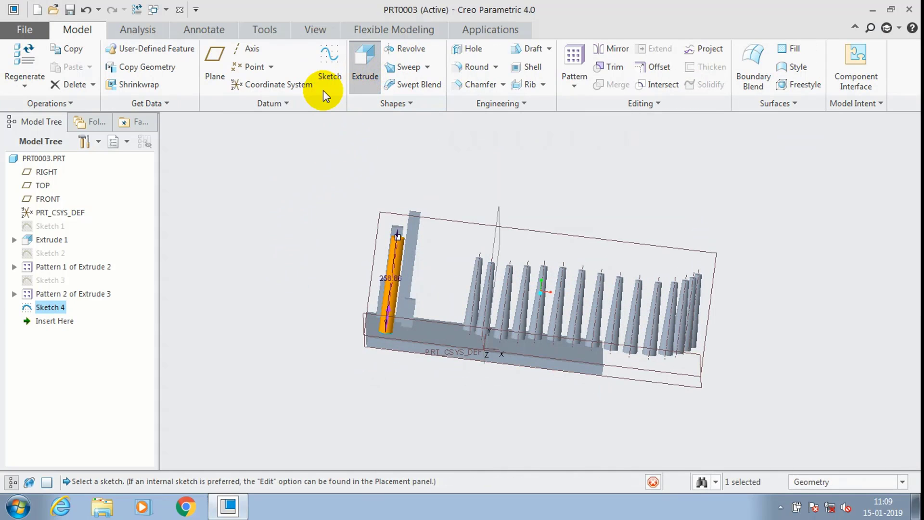
click(170, 67)
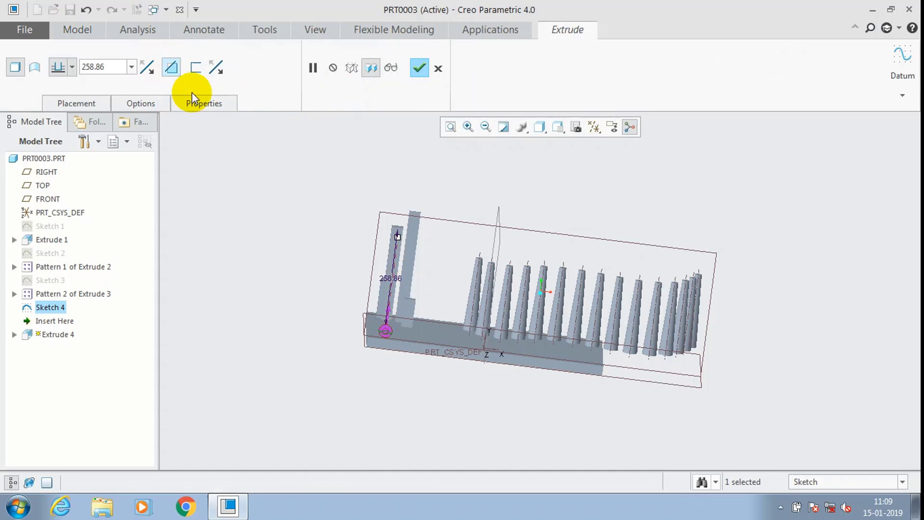
middle_drag(402, 161, 281, 209)
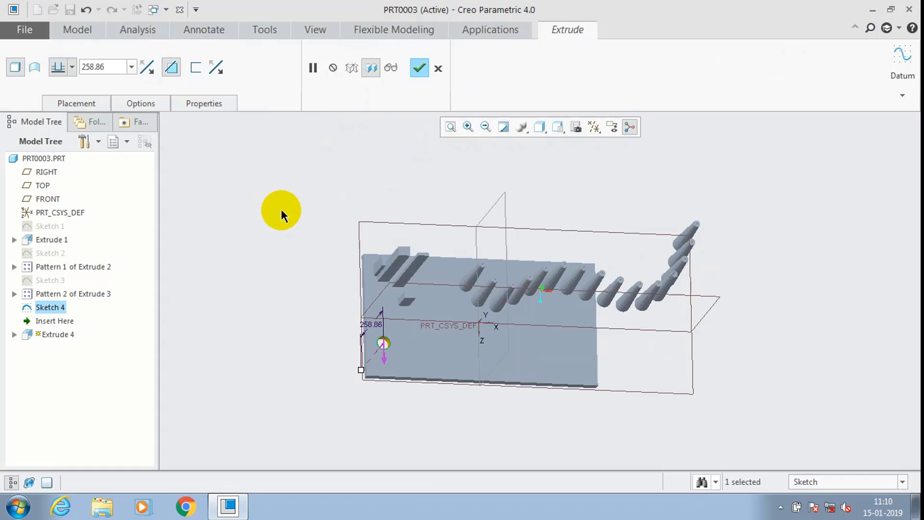
click(419, 67)
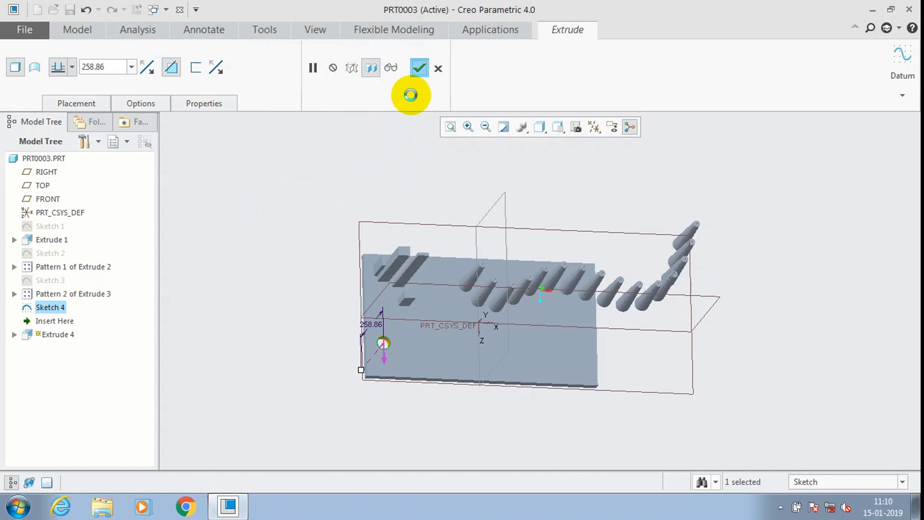
middle_drag(368, 163, 394, 138)
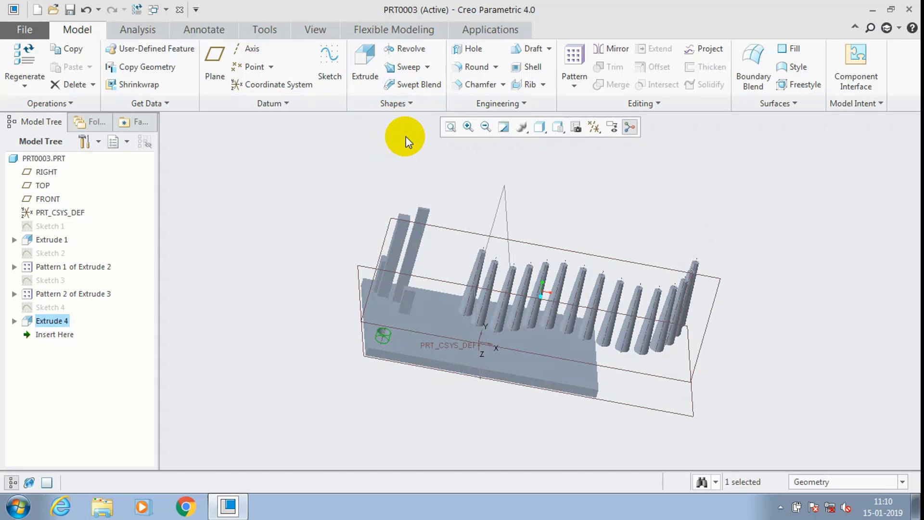
Start a pattern of the round hole and set its pattern type to Point.
click(572, 87)
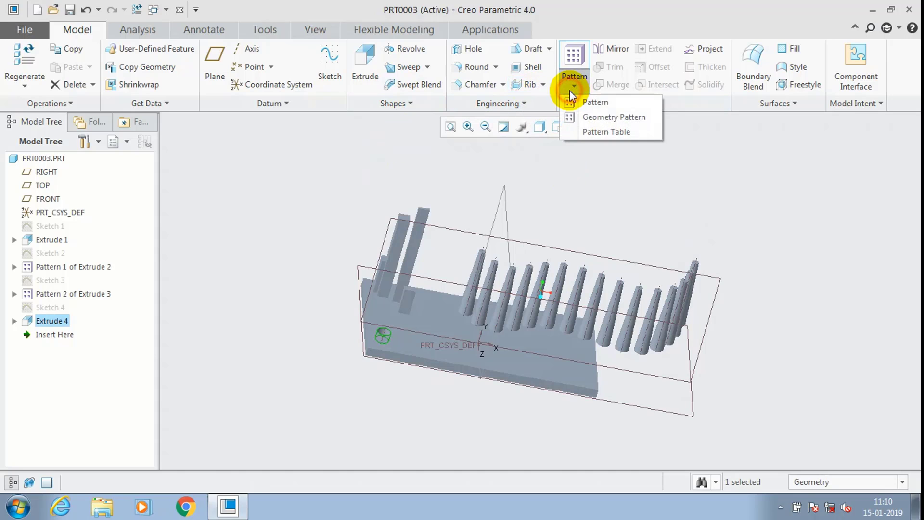
click(572, 101)
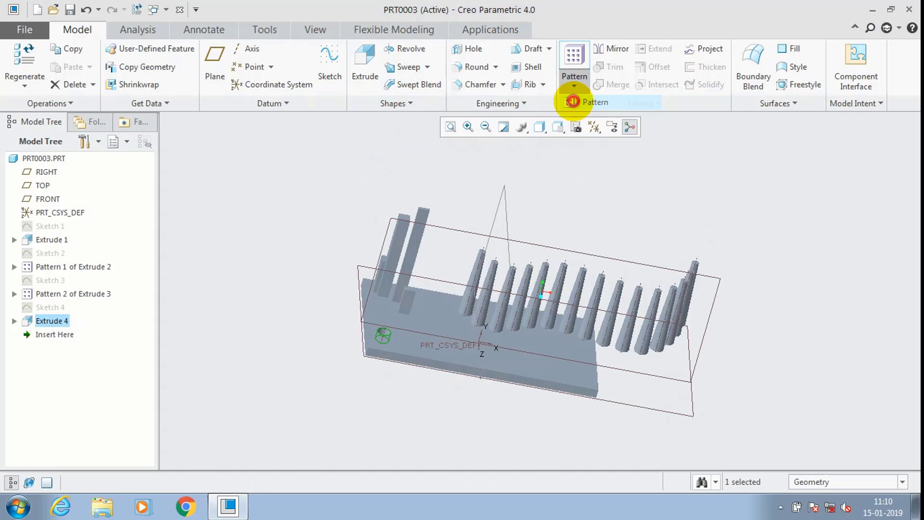
click(573, 102)
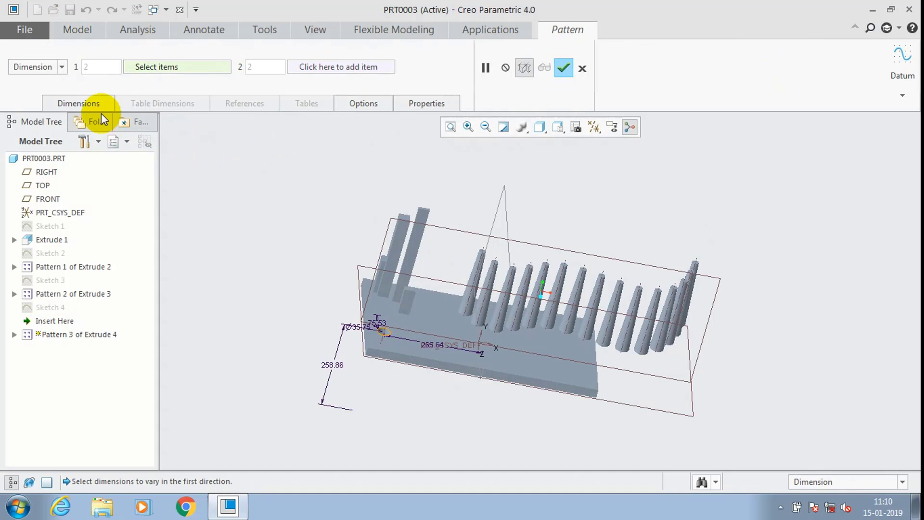
click(91, 106)
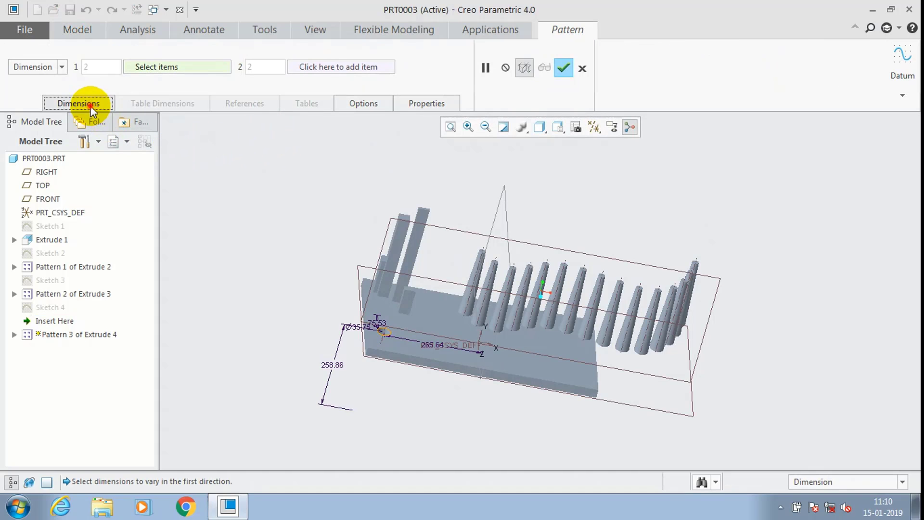
click(62, 67)
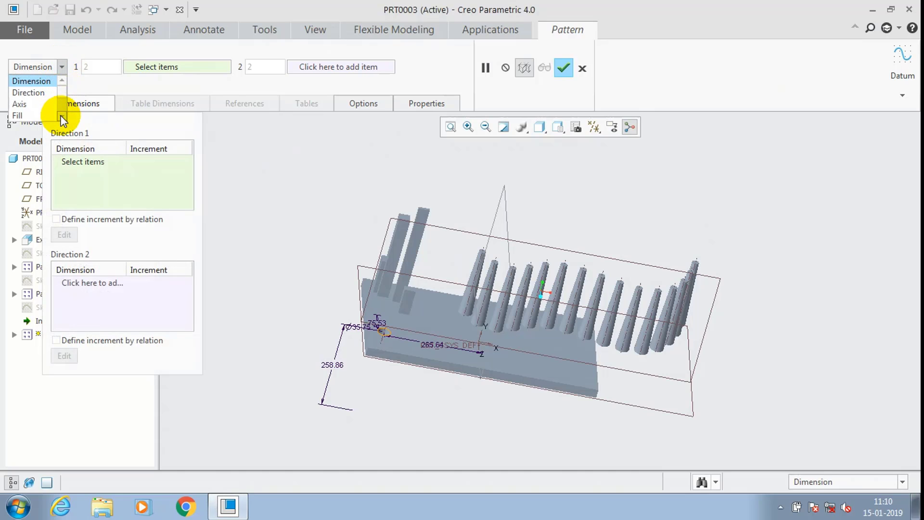
click(62, 117)
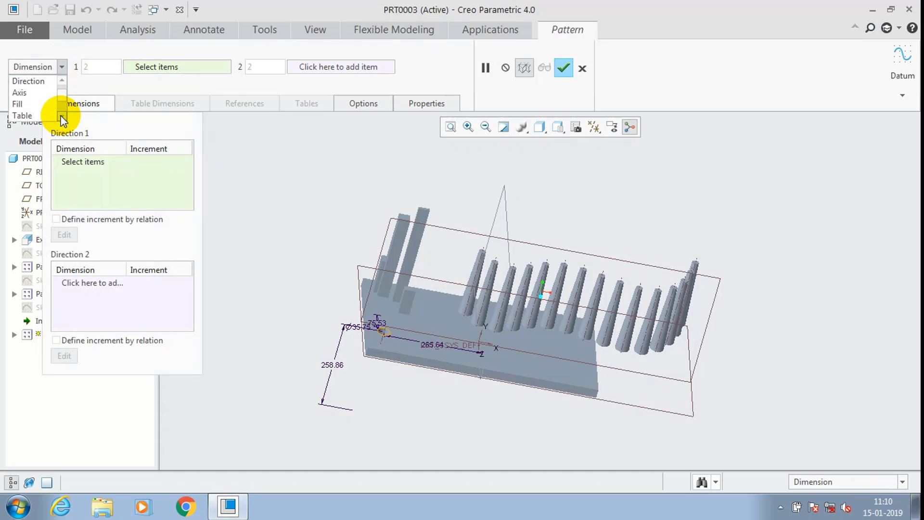
scroll(63, 117, down, 3)
click(21, 115)
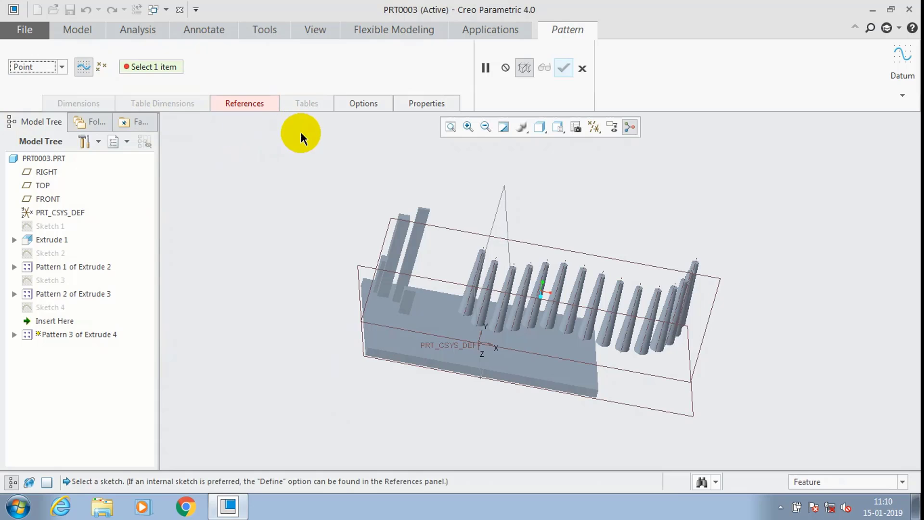
Define an internal sketch for the point pattern on the plate's top face.
click(246, 105)
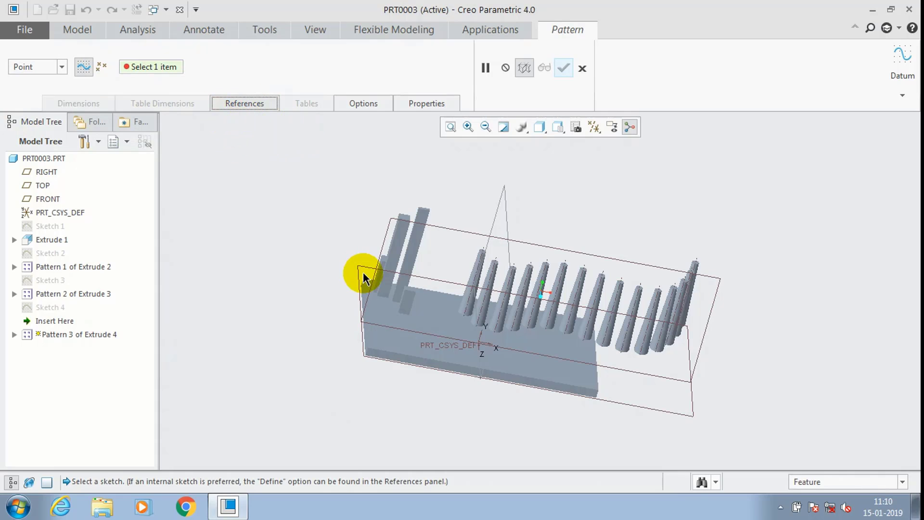
click(373, 150)
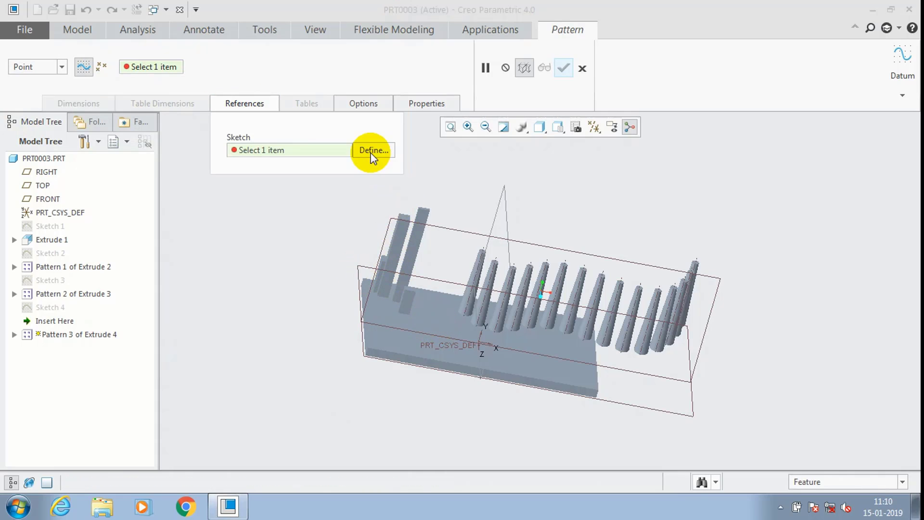
click(420, 292)
click(847, 311)
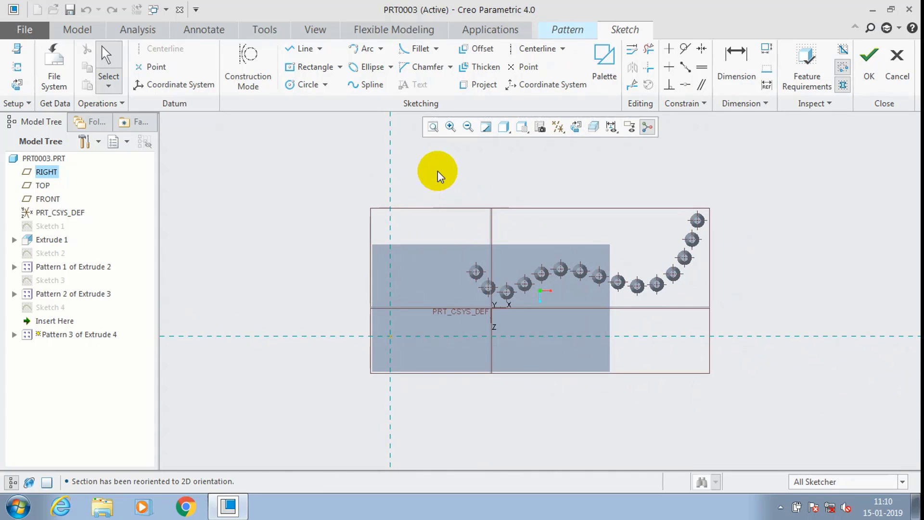
Place nine sketch points scattered over the plate, including the hole's centre and the front-left corner, and finish the sketch.
click(153, 67)
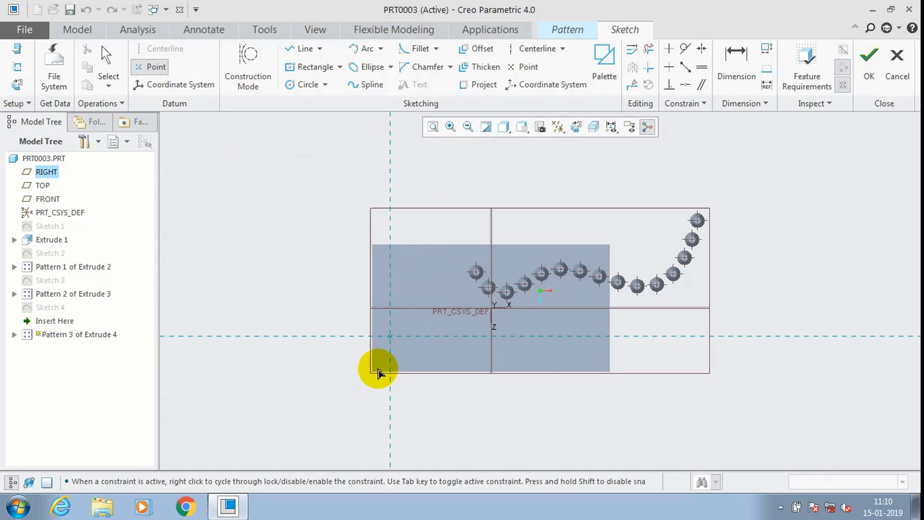
click(429, 345)
click(528, 356)
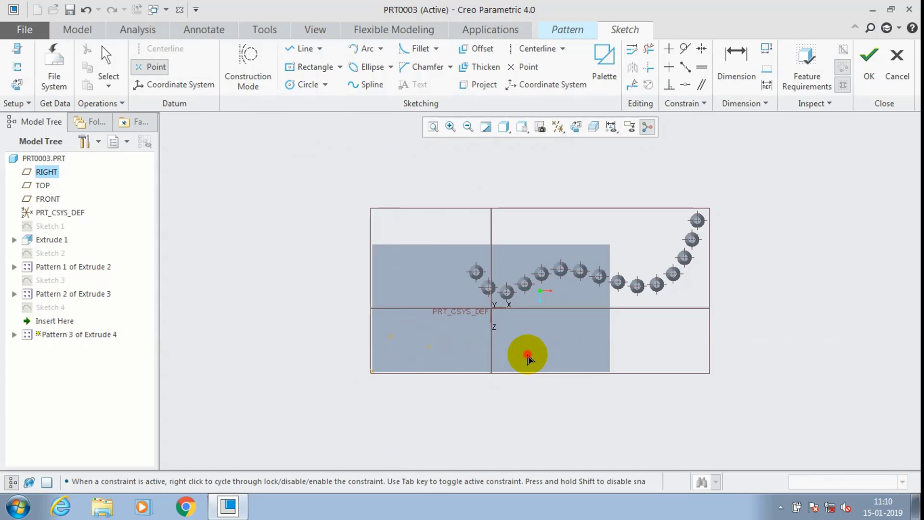
click(578, 344)
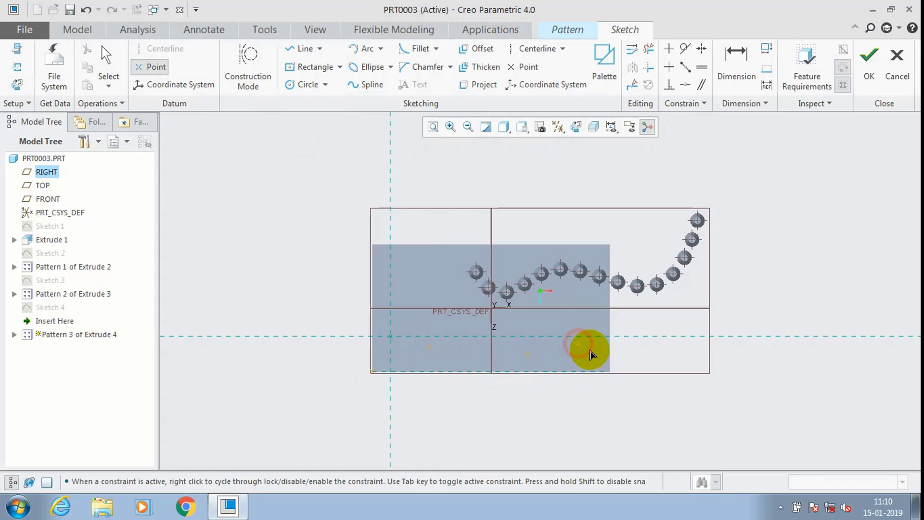
click(550, 320)
click(590, 310)
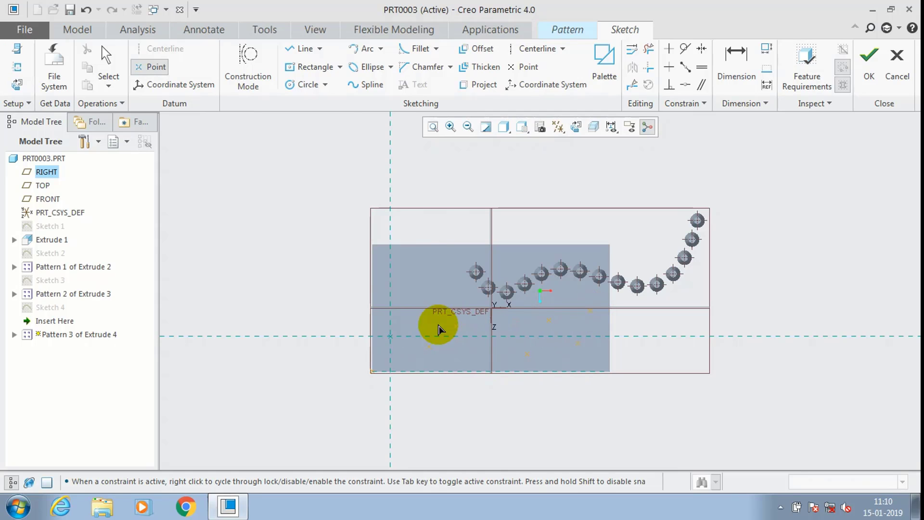
click(413, 281)
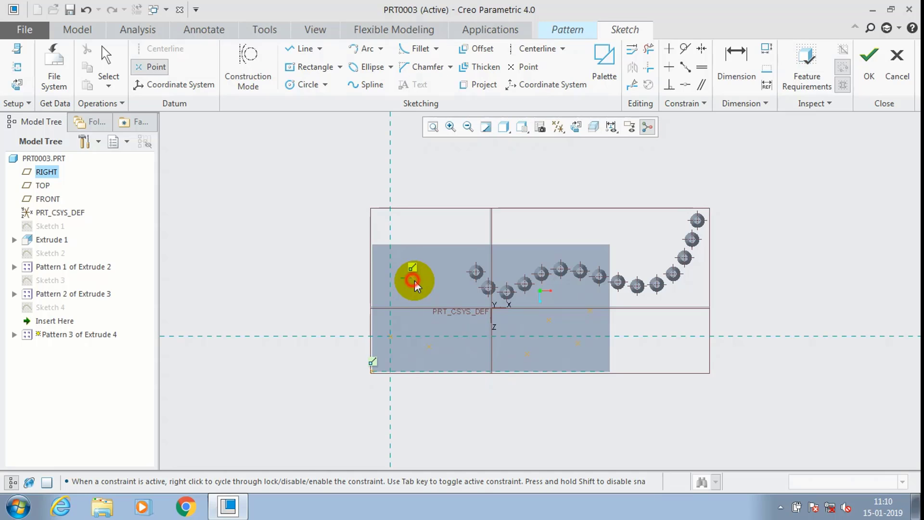
click(867, 57)
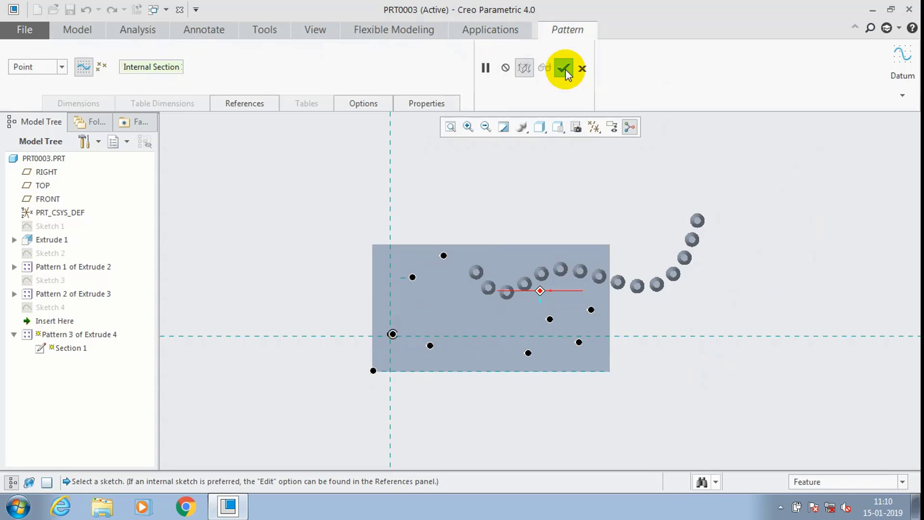
Complete the point pattern of the round hole and clear the selection.
click(564, 69)
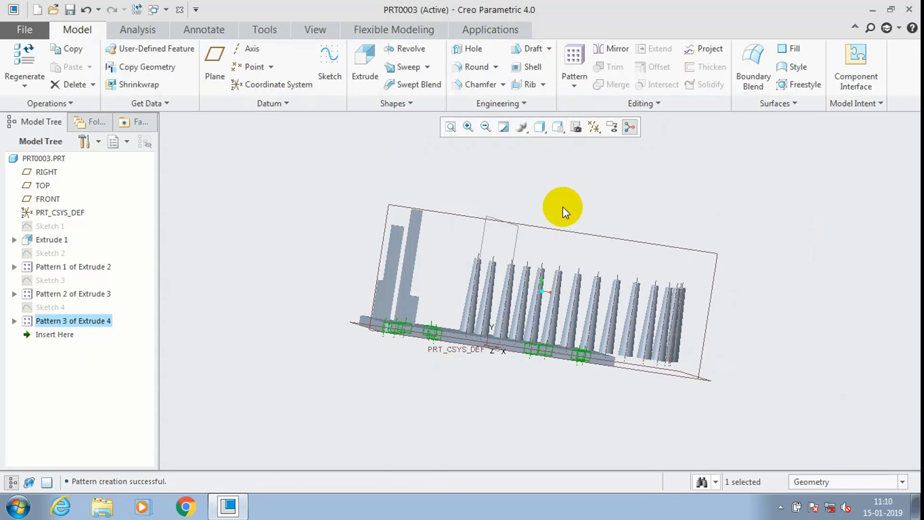
middle_drag(564, 212, 579, 171)
click(579, 171)
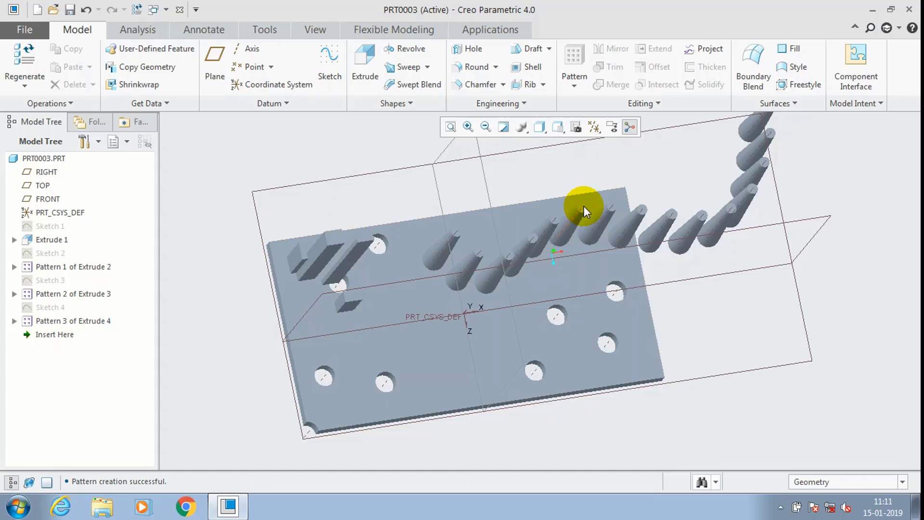